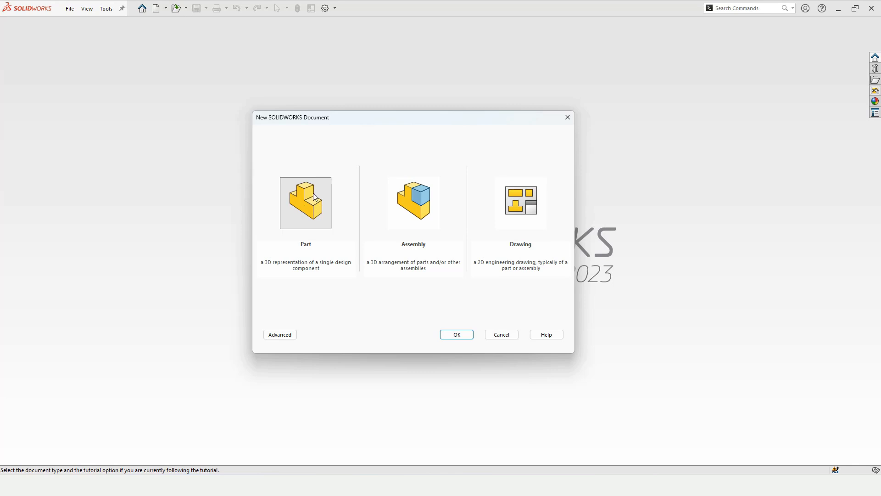
Create a new part document and set its units to MMGS (millimeter, gram, second).
left_click(316, 197)
left_click(457, 334)
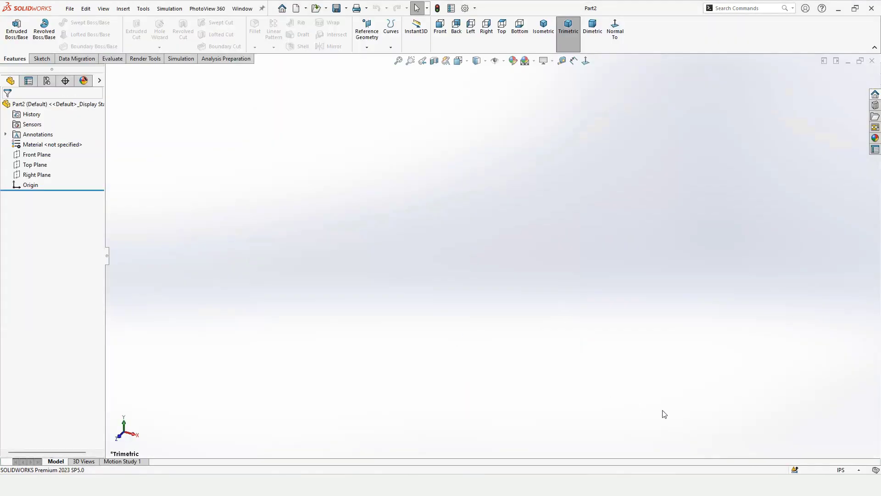
left_click(844, 470)
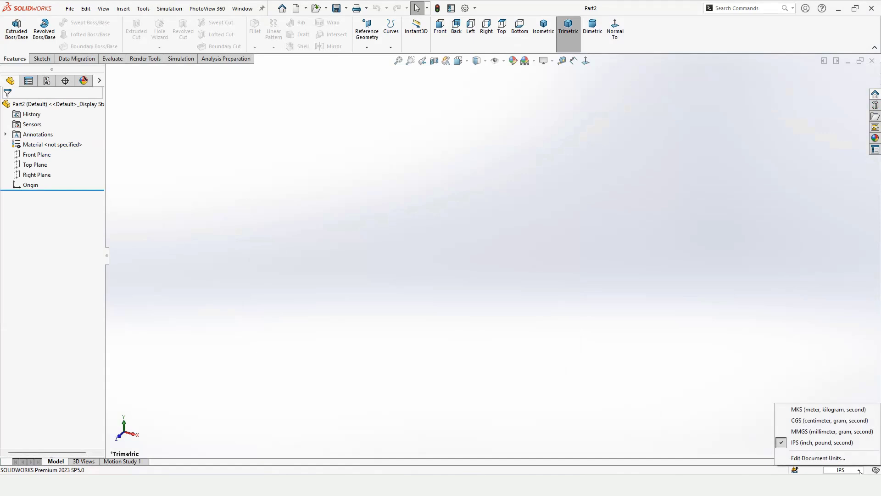
left_click(800, 432)
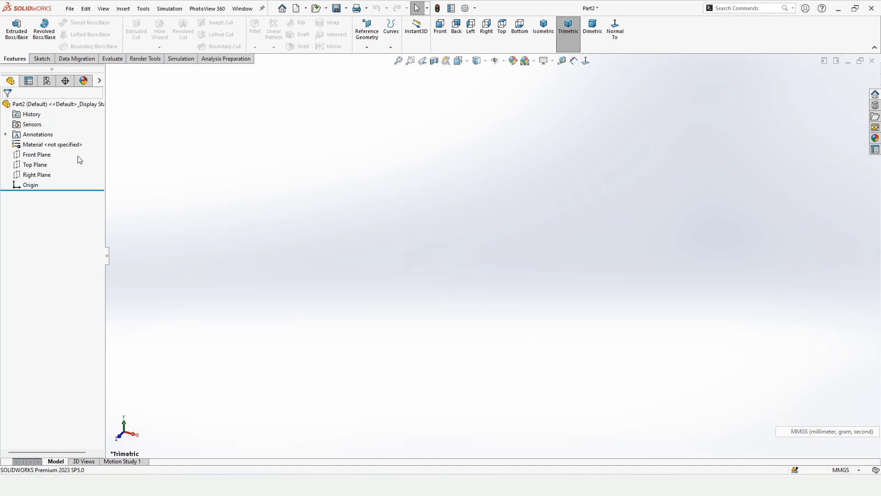
Sketch a center rectangle about 214 mm by 106 mm on the Top Plane, centered on the origin.
left_click(32, 166)
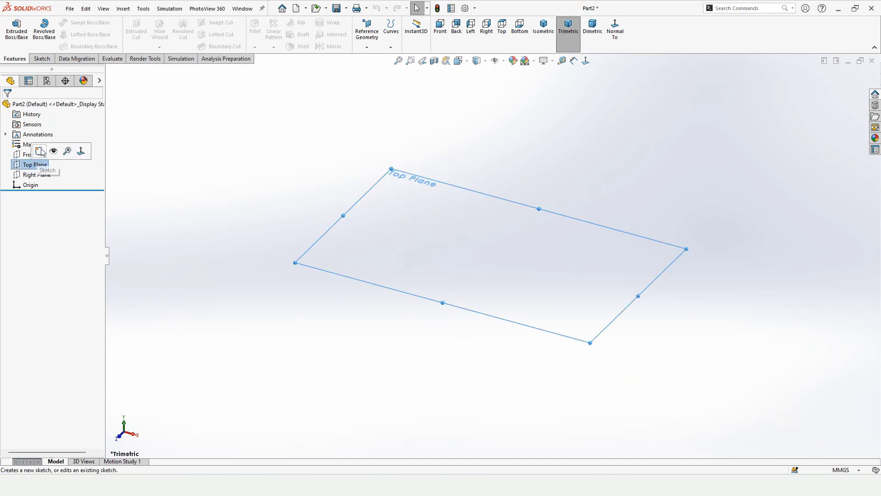
left_click(39, 154)
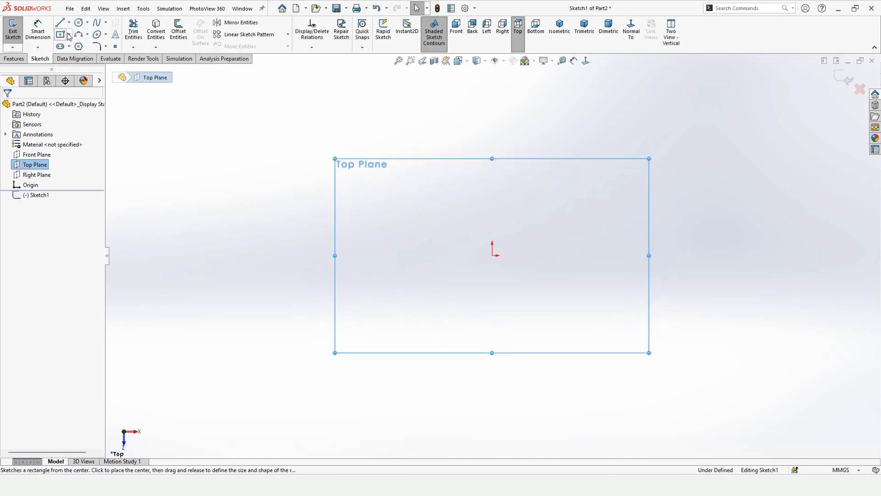
left_click(68, 36)
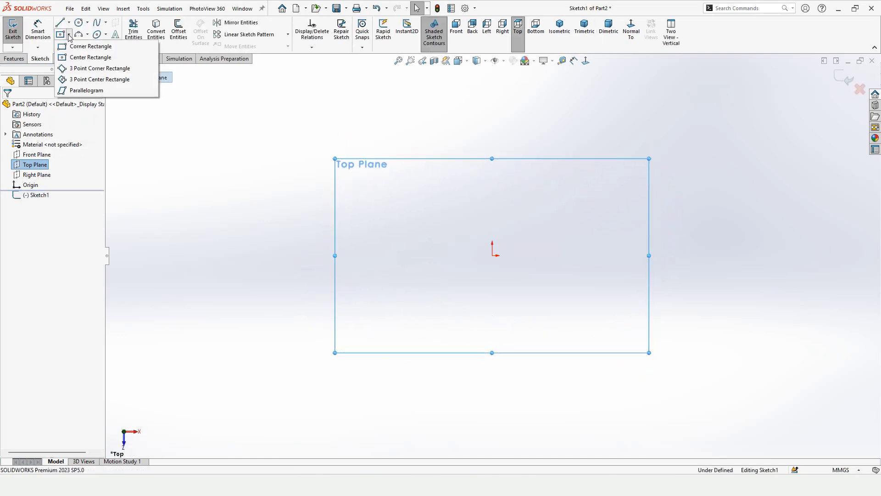
left_click(80, 57)
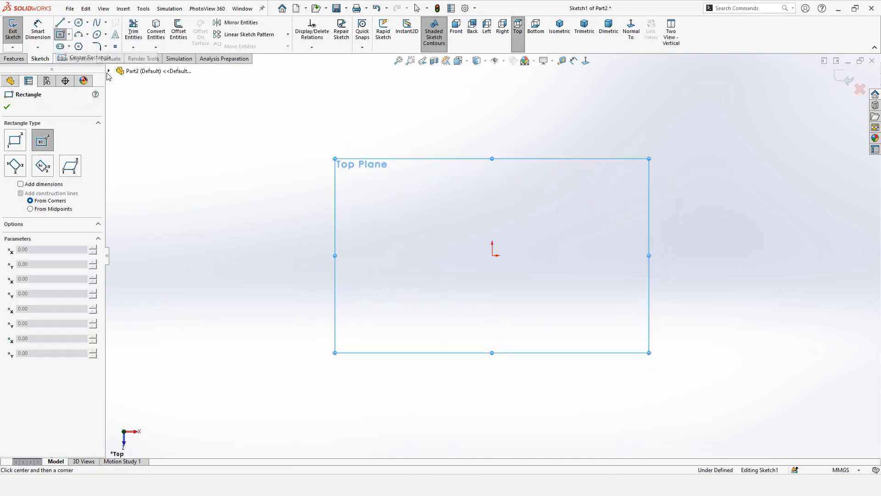
left_click(493, 255)
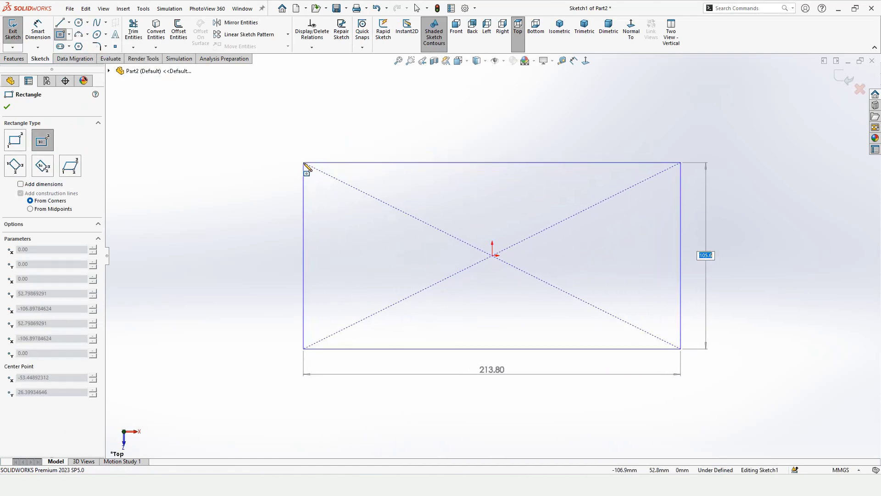
left_click(304, 163)
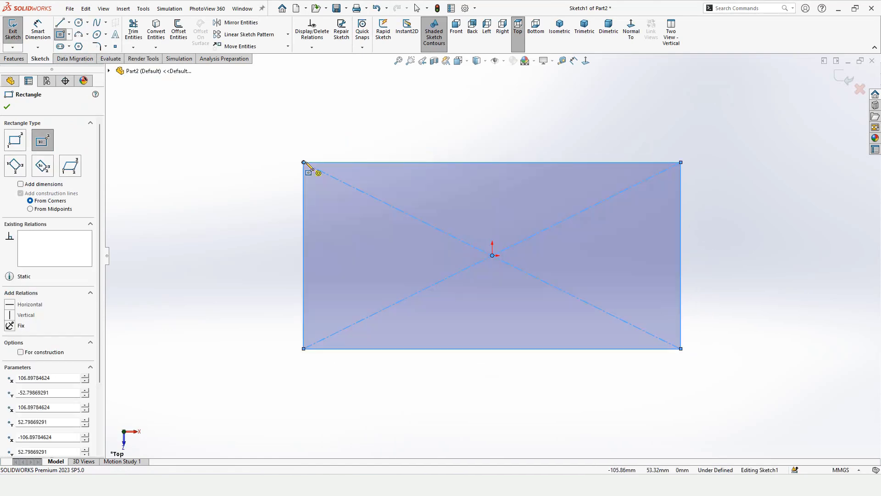
Dimension the rectangle 200 mm wide and 150 mm high.
left_click(43, 31)
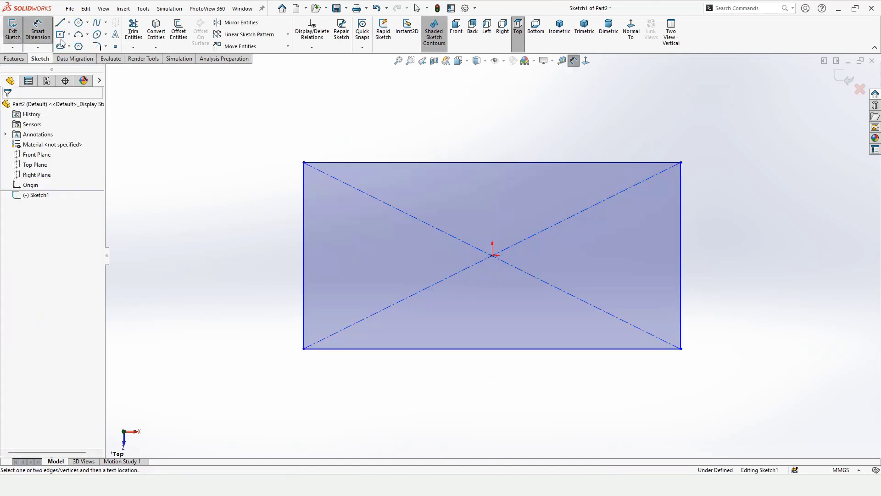
left_click(349, 163)
left_click(393, 144)
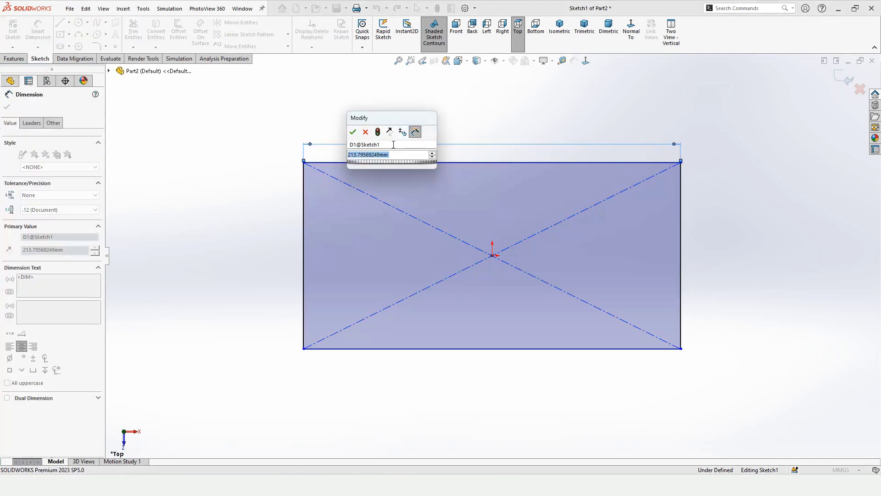
type("200")
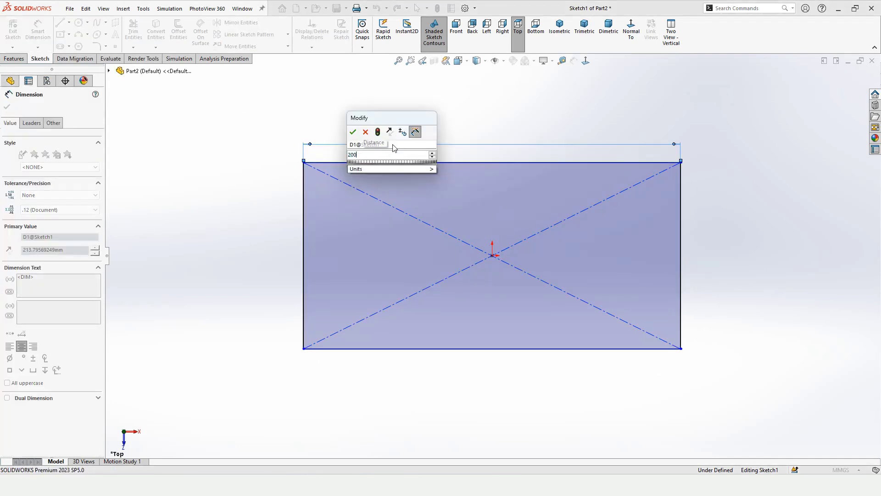
key("Return")
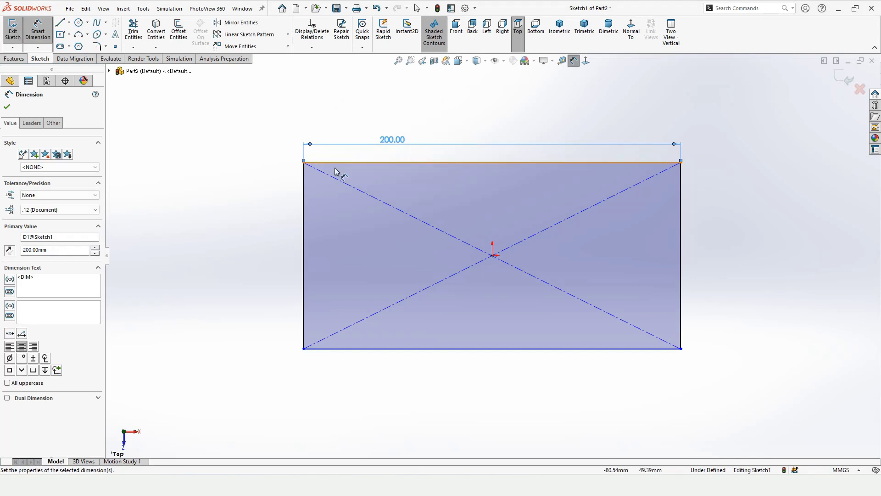
left_click(304, 191)
left_click(285, 206)
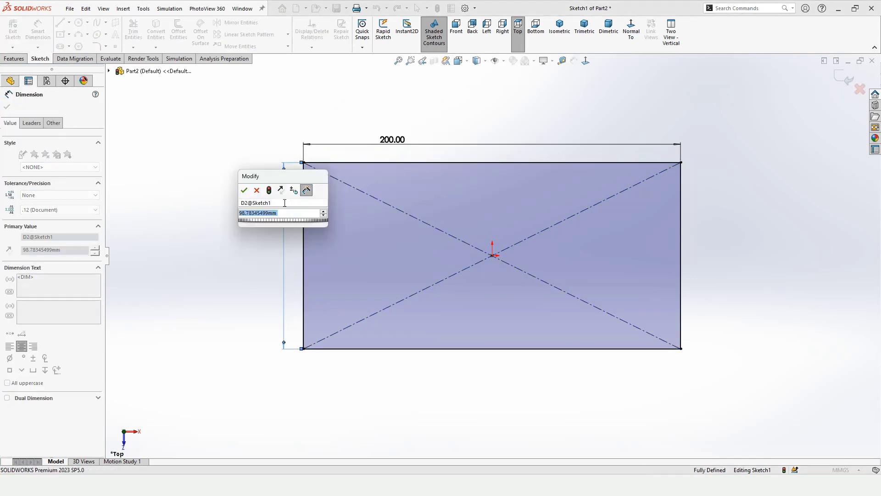
type("15")
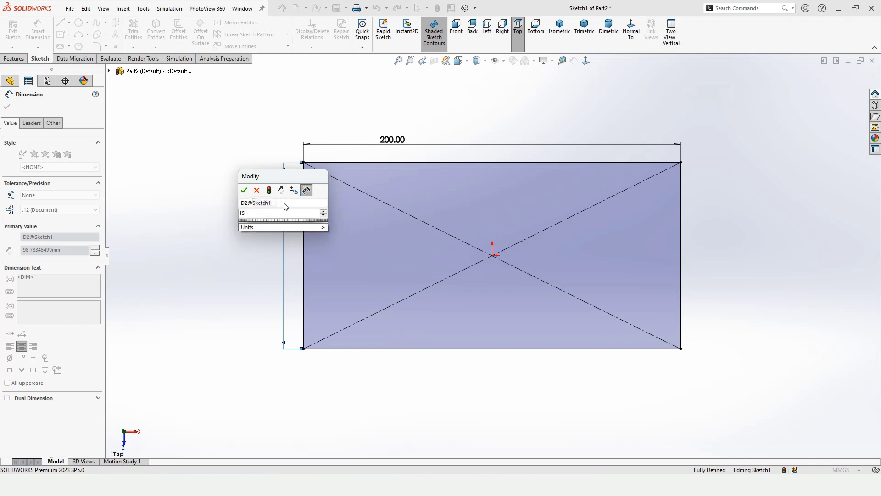
type("0")
key("Return")
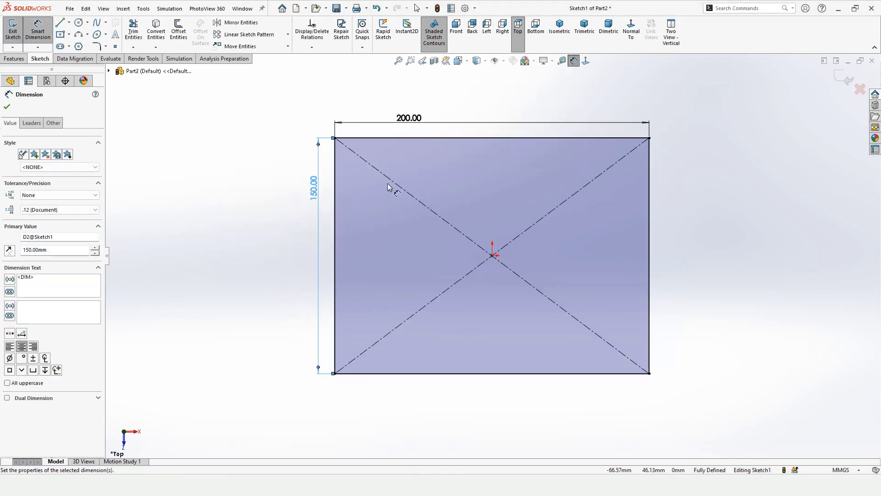
Change the rectangle's height dimension to 125 mm.
double_click(321, 217)
type("12")
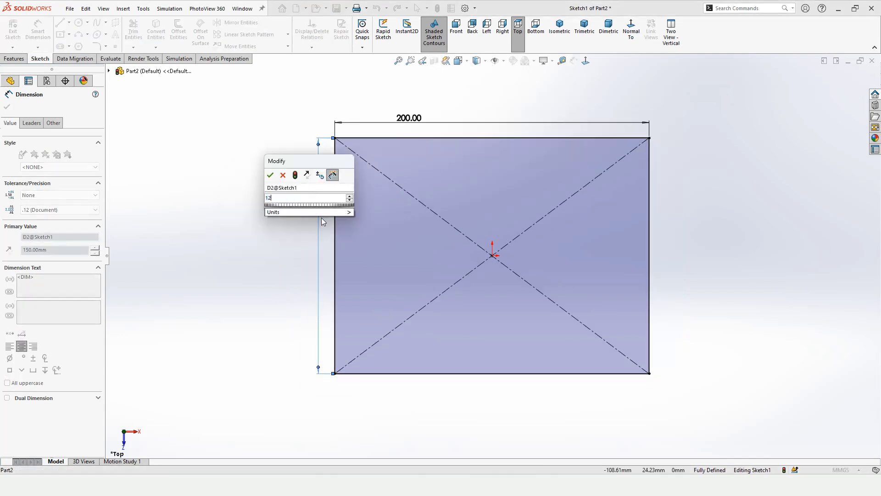
type("5")
key("Return")
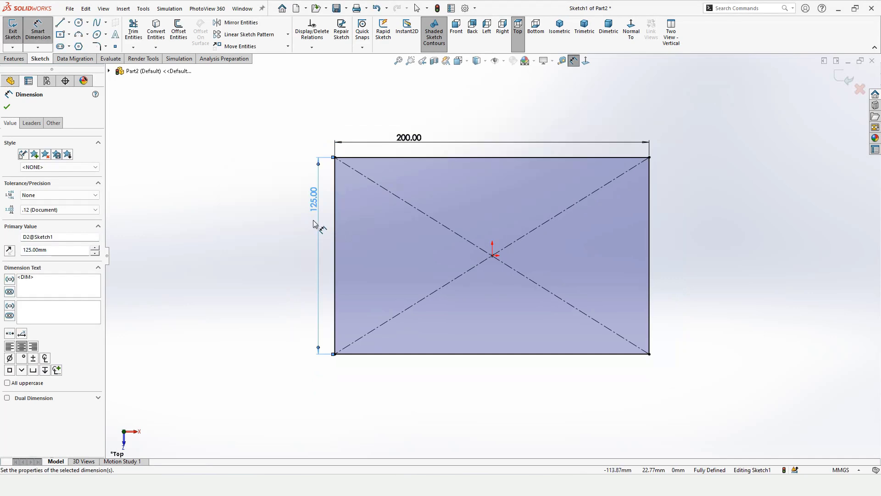
Set up a Mid Plane boss extrusion of the rectangle with a depth of 125 mm.
left_click(14, 58)
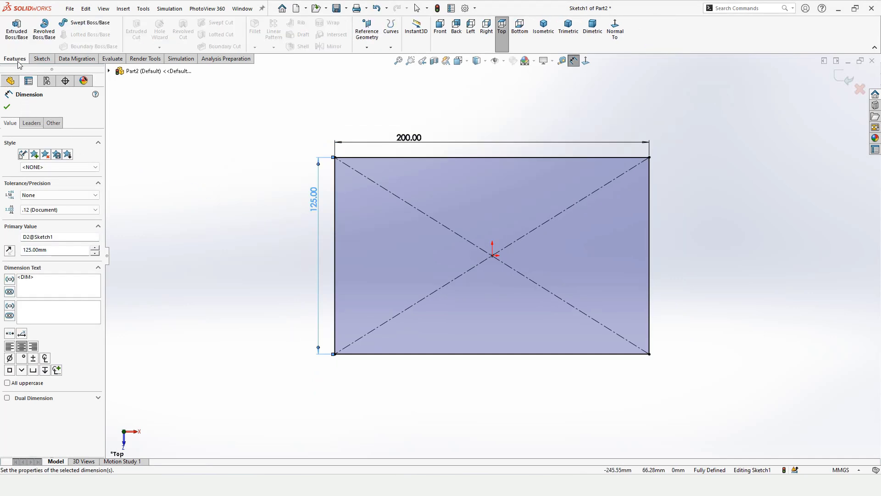
left_click(18, 31)
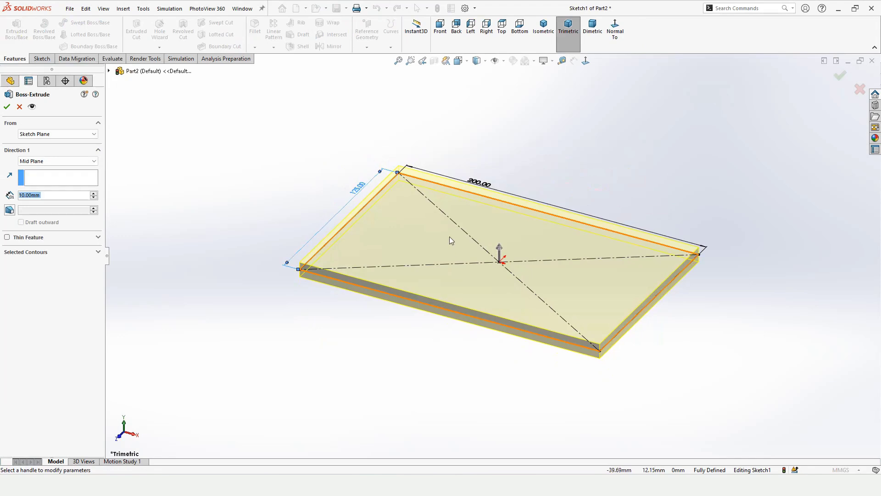
scroll(450, 240, "down", 2)
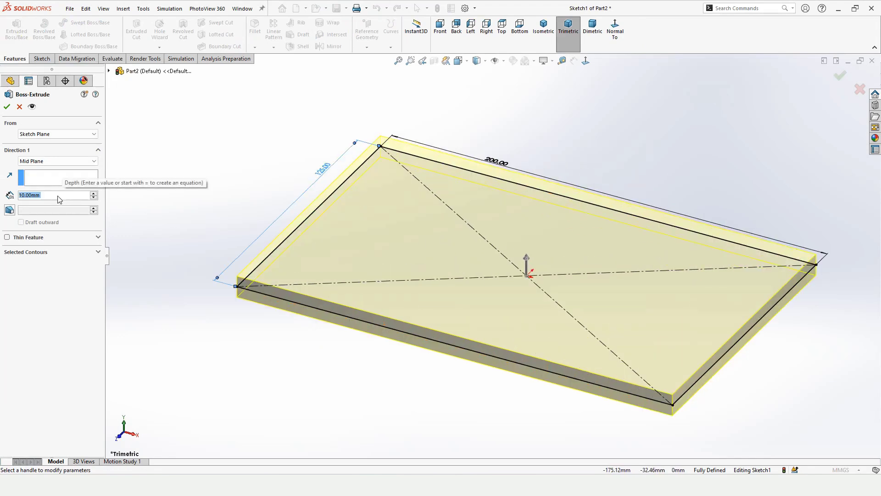
type("125")
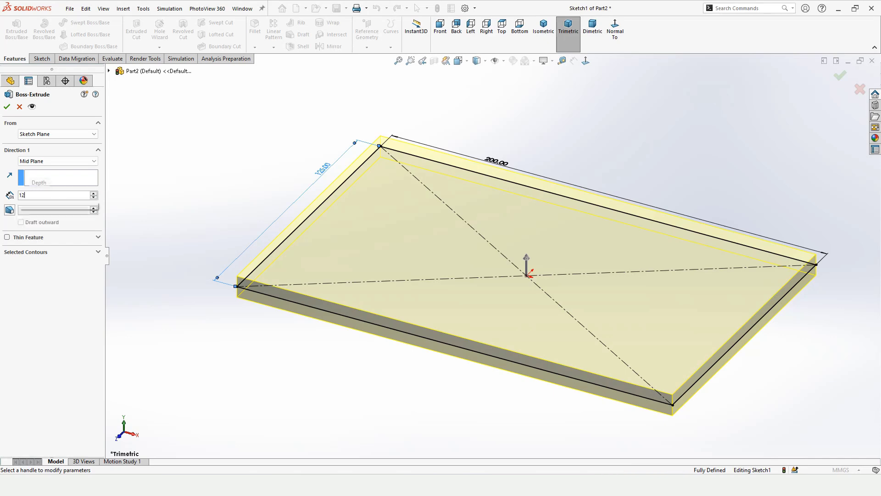
key("Return")
key("f")
middle_click_drag(469, 213, 426, 185)
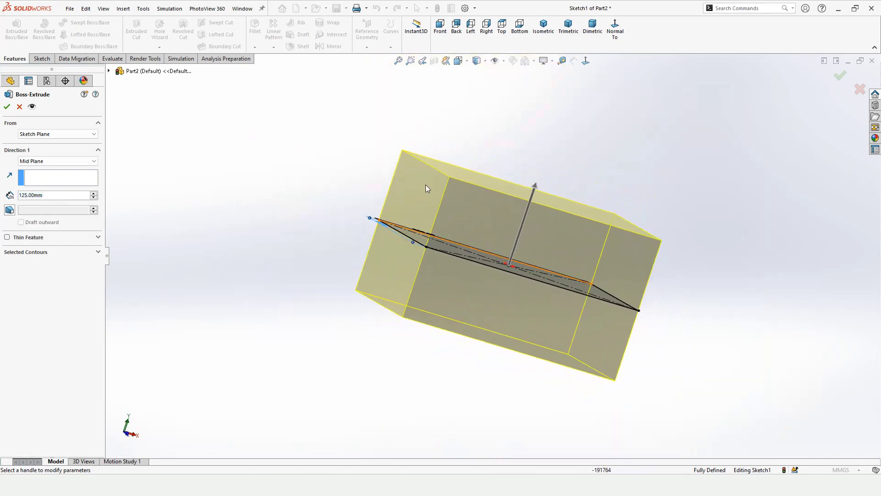
Set the extrusion depth to 100 mm and complete the block.
left_click(57, 199)
left_click_drag(67, 196, 1, 198)
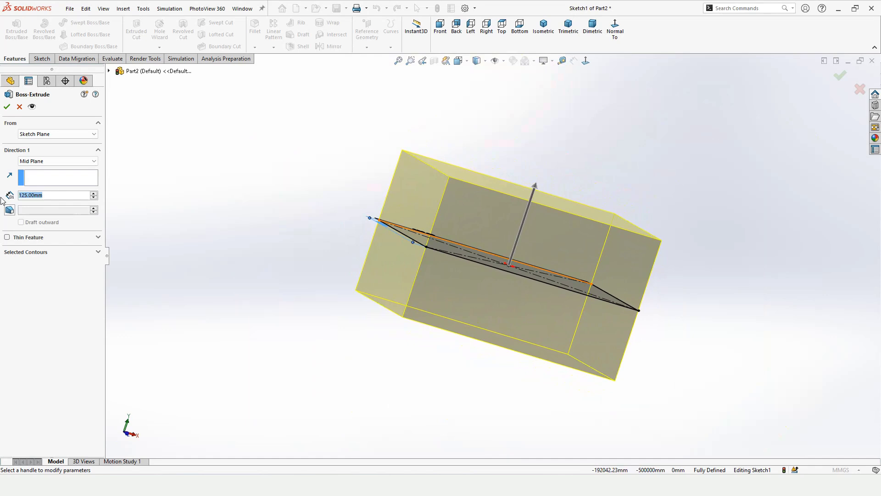
type("100")
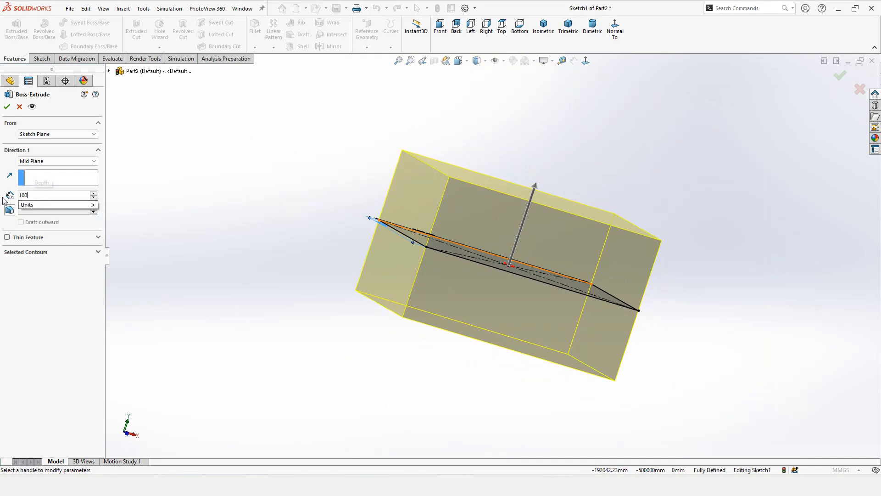
key("Return")
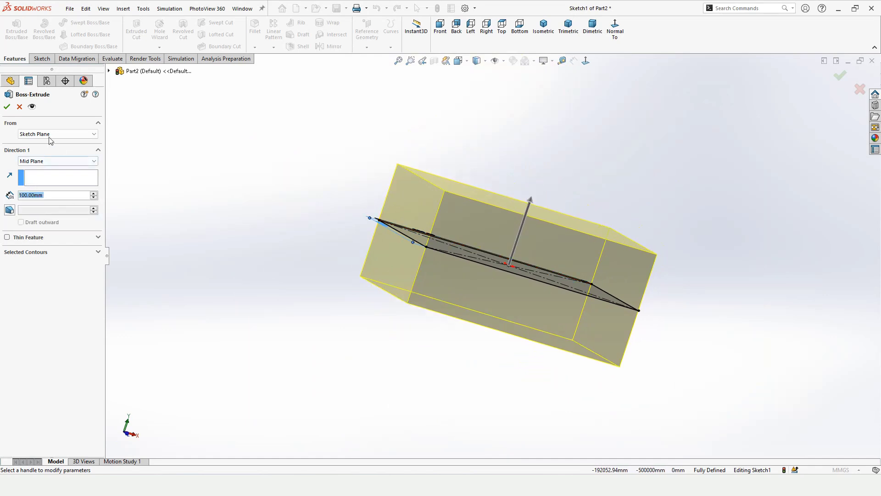
left_click(8, 108)
Start a sketch on the block's front face and draw a horizontal centerline between the midpoints of its two side edges.
middle_click_drag(497, 228, 470, 180)
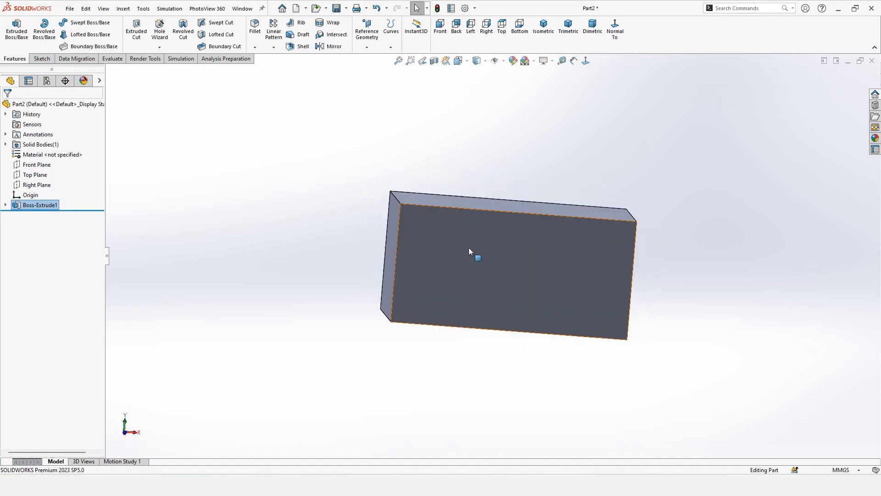
scroll(469, 247, "down", 2)
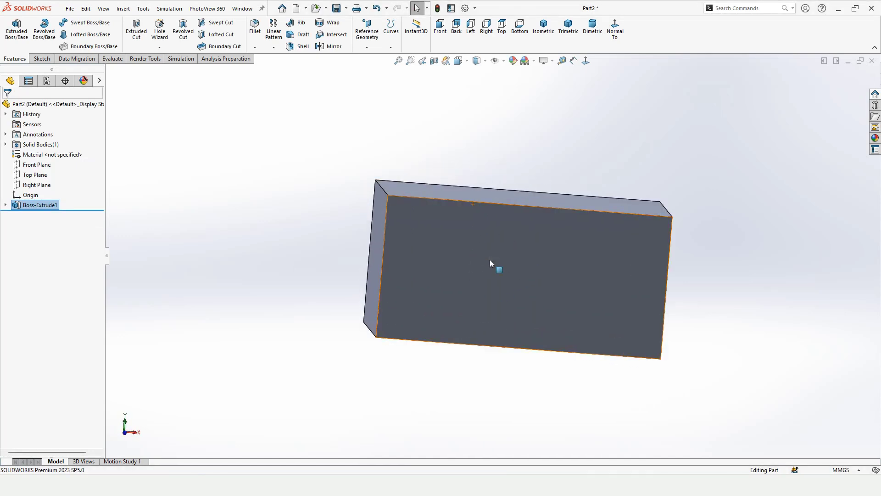
left_click(490, 261)
left_click(526, 235)
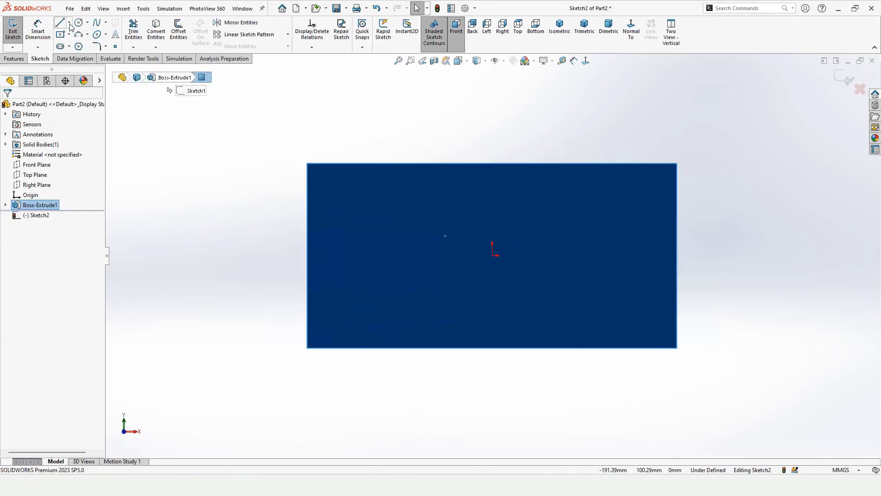
left_click(69, 22)
left_click(76, 46)
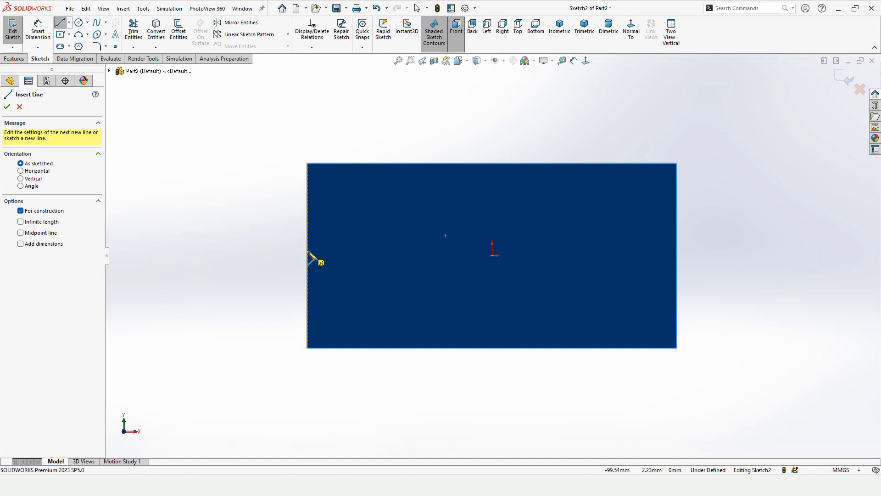
left_click(307, 255)
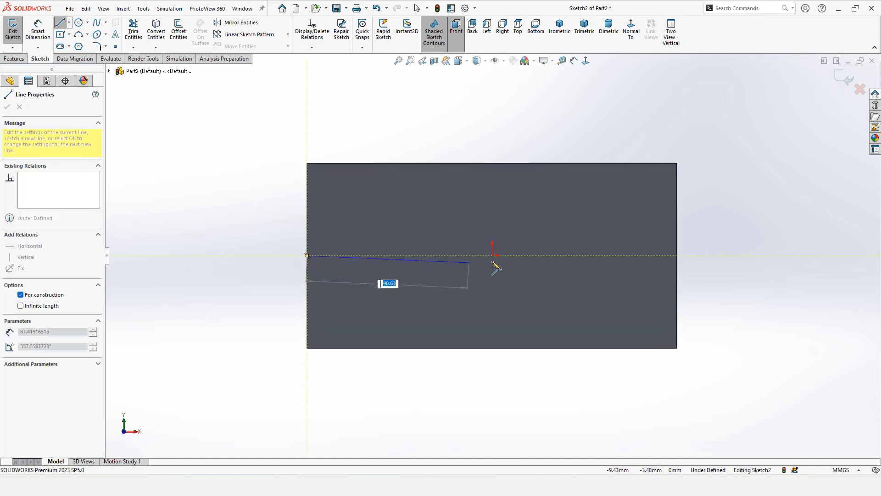
left_click(676, 255)
key("Escape")
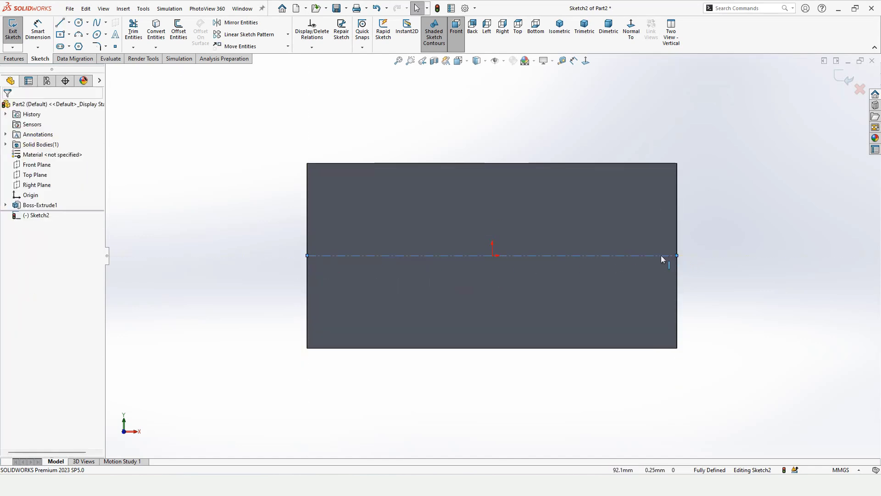
Sketch a circle centered on the centerline, about 55 mm to the left of the origin.
left_click(78, 23)
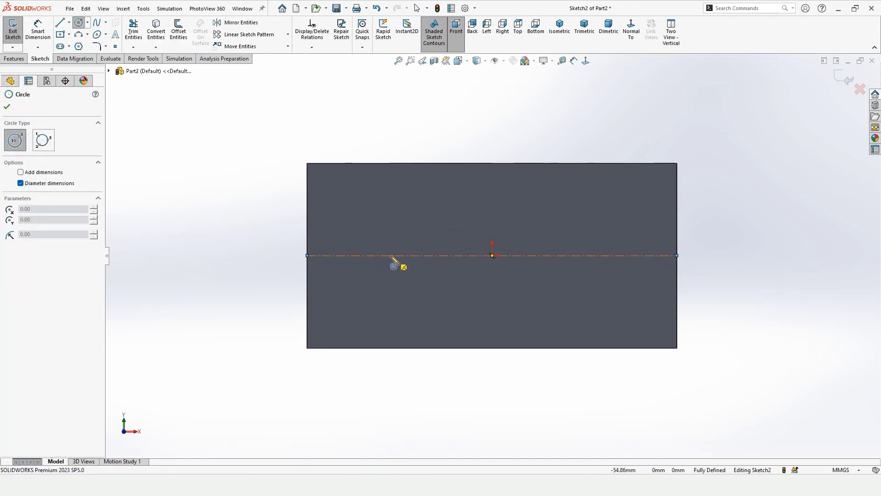
left_click_drag(392, 255, 388, 223)
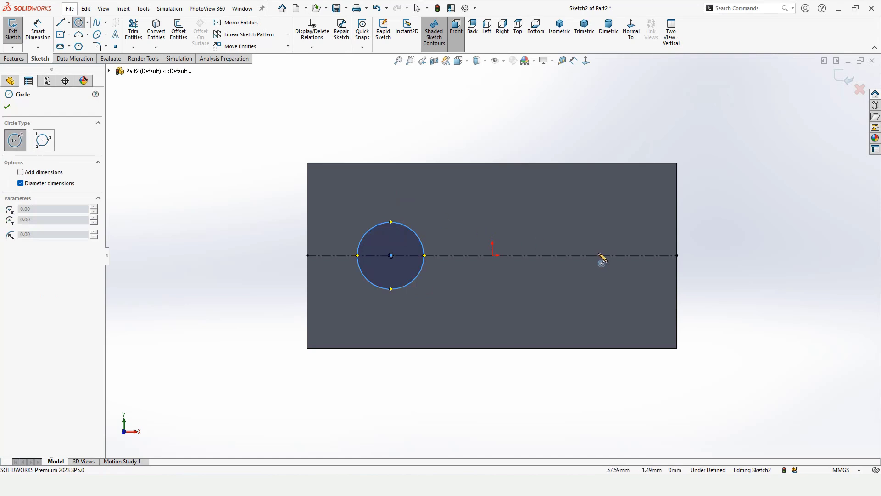
left_click_drag(595, 255, 592, 225)
key("Escape")
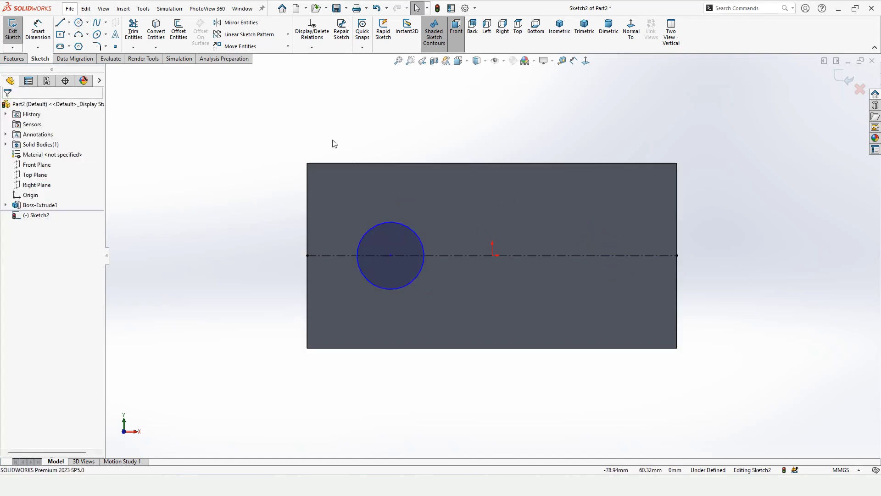
Sketch a center rectangle about 44 x 32 mm on the centerline, centered about 53 mm to the right of the origin.
left_click(69, 34)
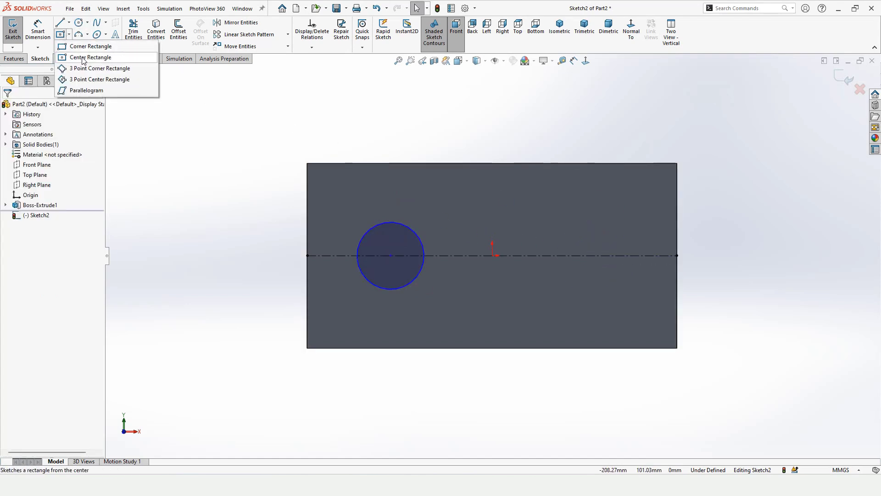
left_click(84, 58)
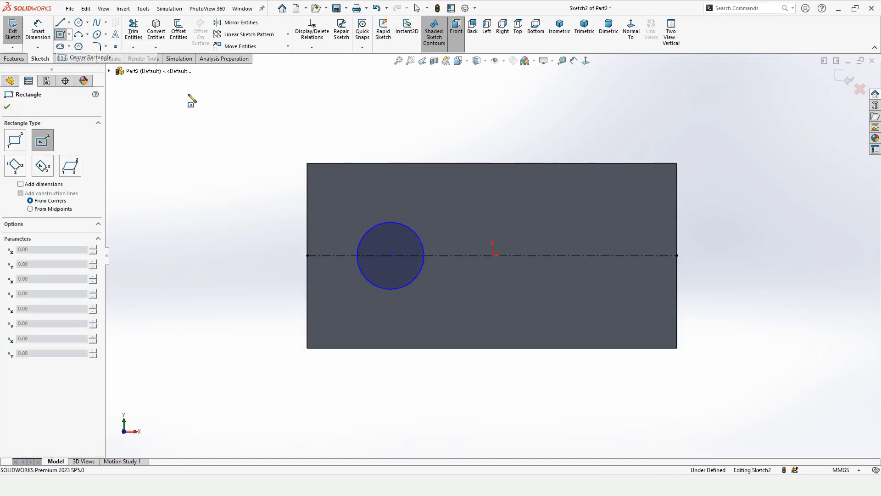
left_click(590, 255)
left_click(632, 285)
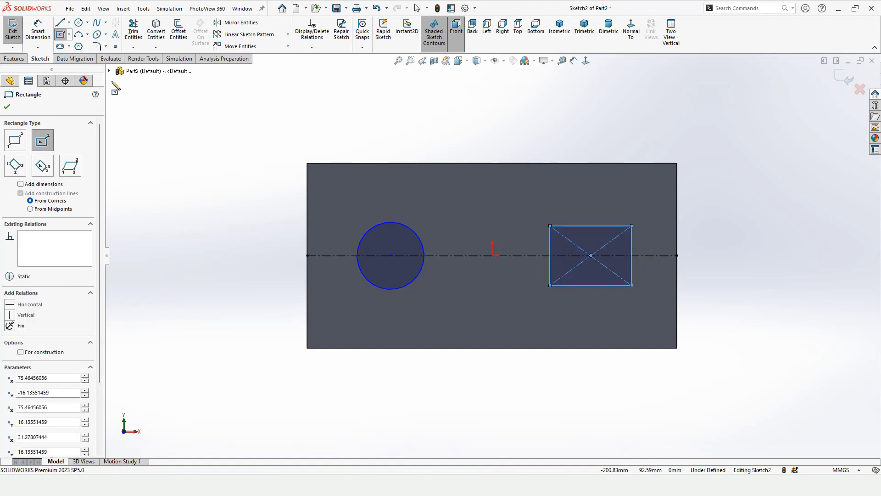
Dimension the circle's diameter to 40 mm.
left_click(38, 36)
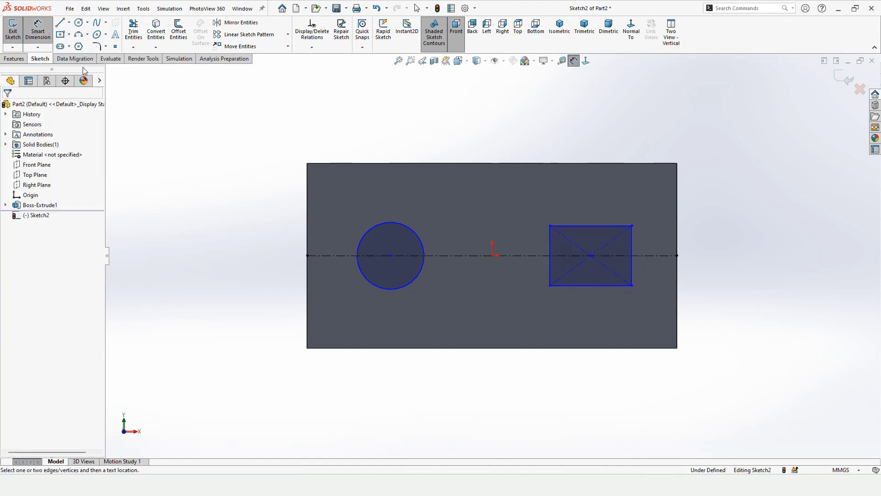
left_click(365, 230)
left_click(256, 180)
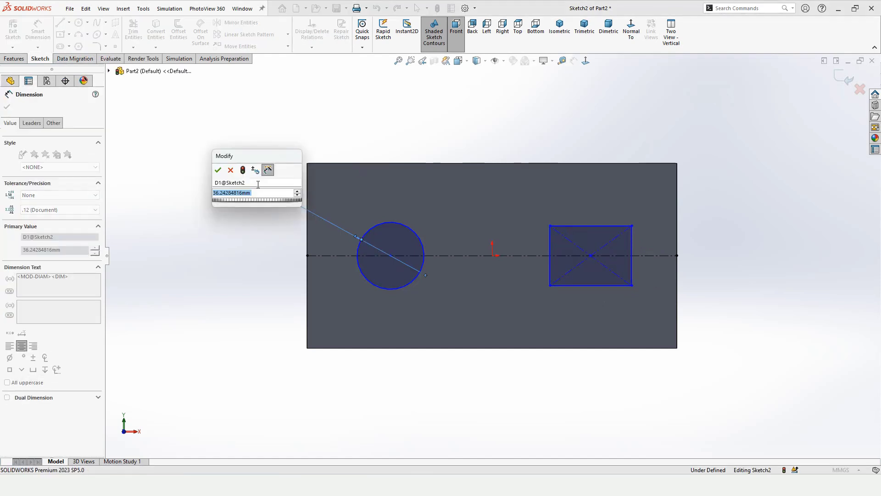
type("40")
key("Return")
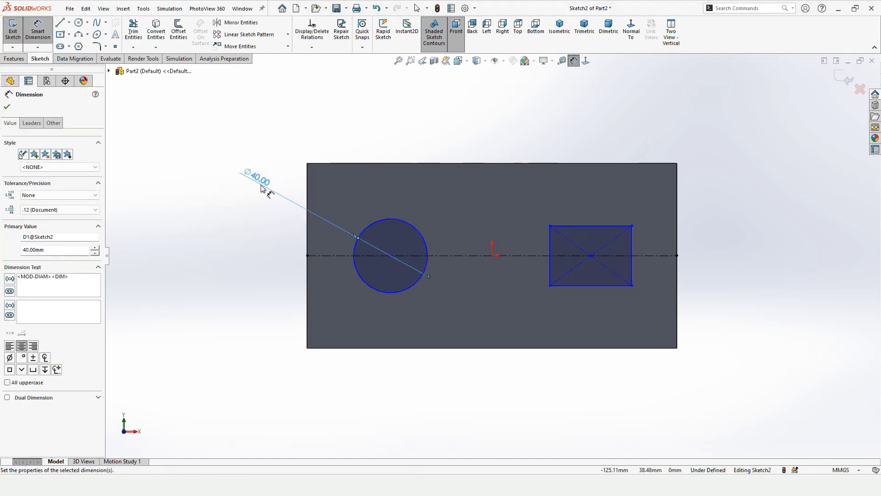
Dimension the rectangle's width and height to 40 mm each.
left_click(591, 227)
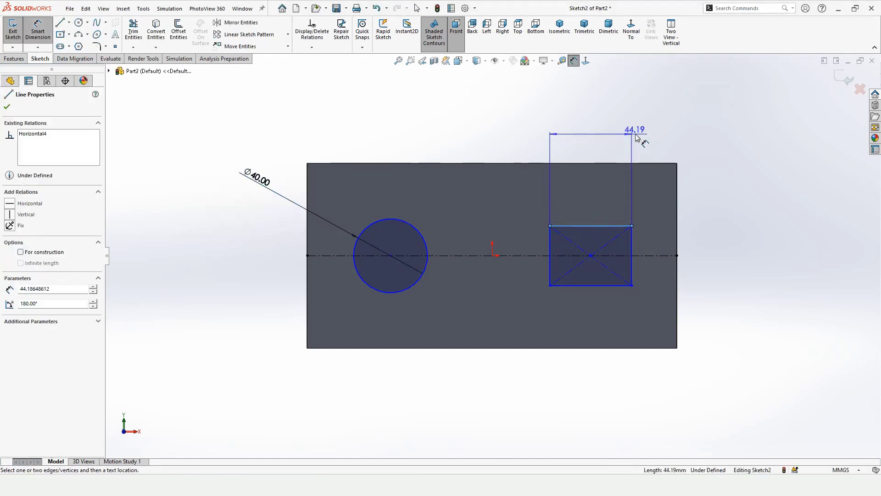
left_click(592, 132)
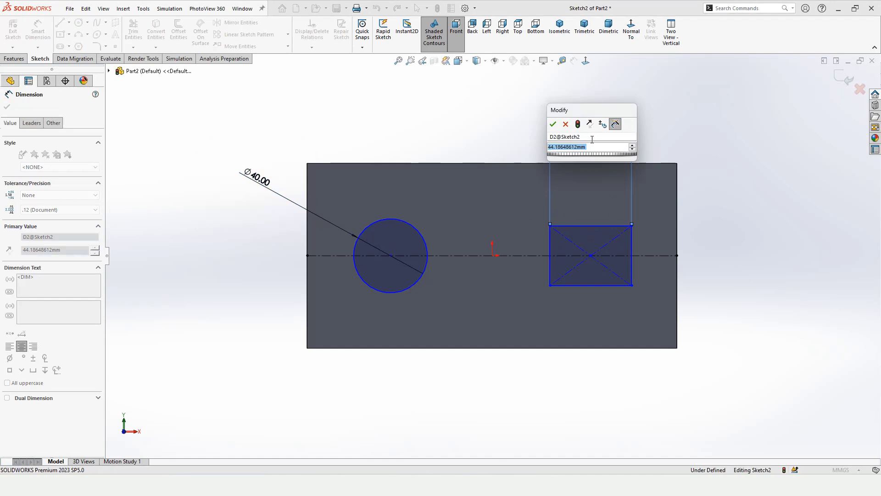
type("40")
key("Return")
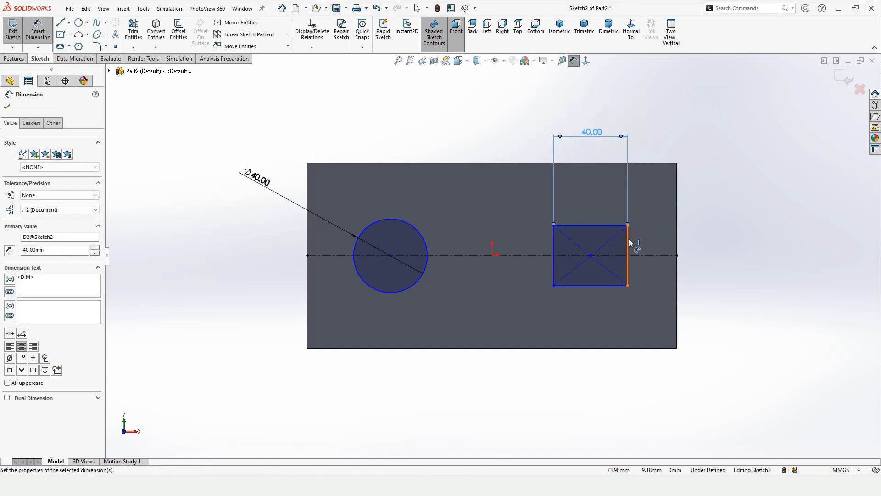
left_click(628, 242)
left_click(710, 245)
type("40")
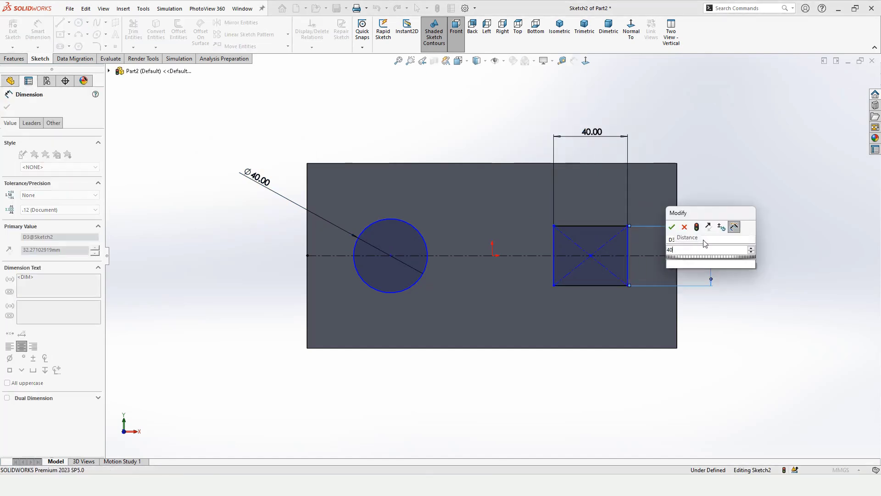
key("Return")
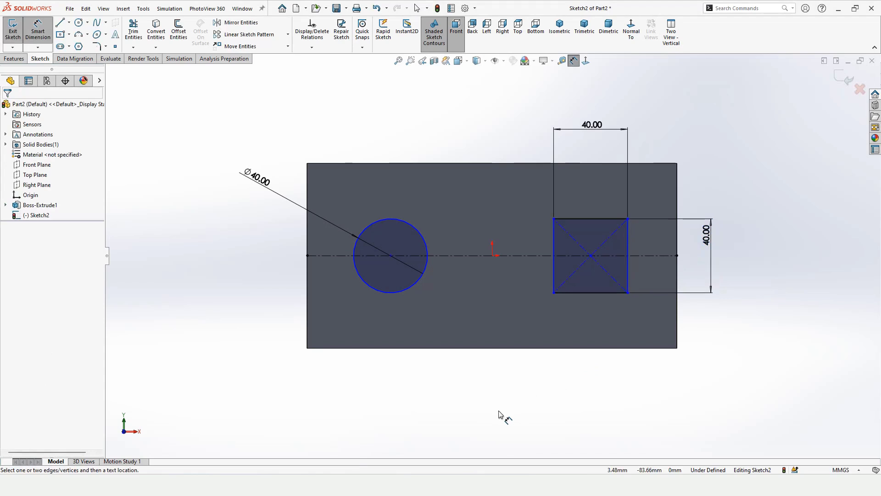
Dimension the distance between the square's right side and the block's right edge to 25 mm.
left_click(678, 198)
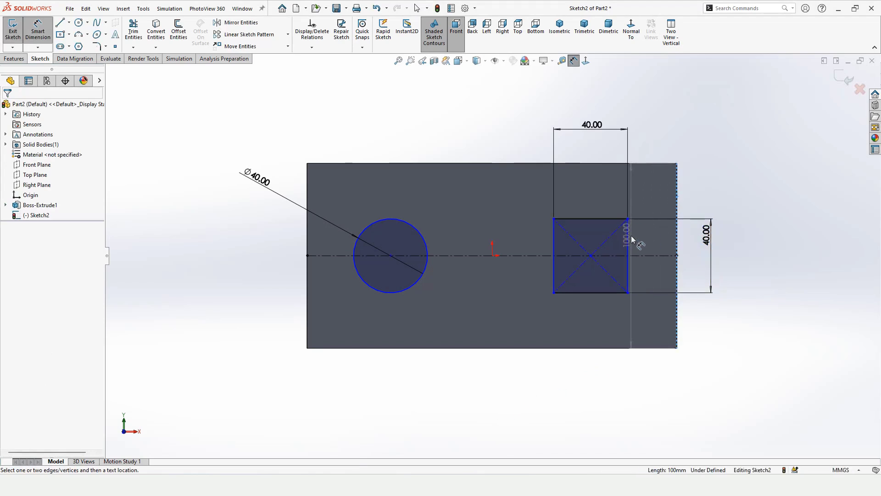
left_click(628, 240)
left_click(660, 388)
type("2")
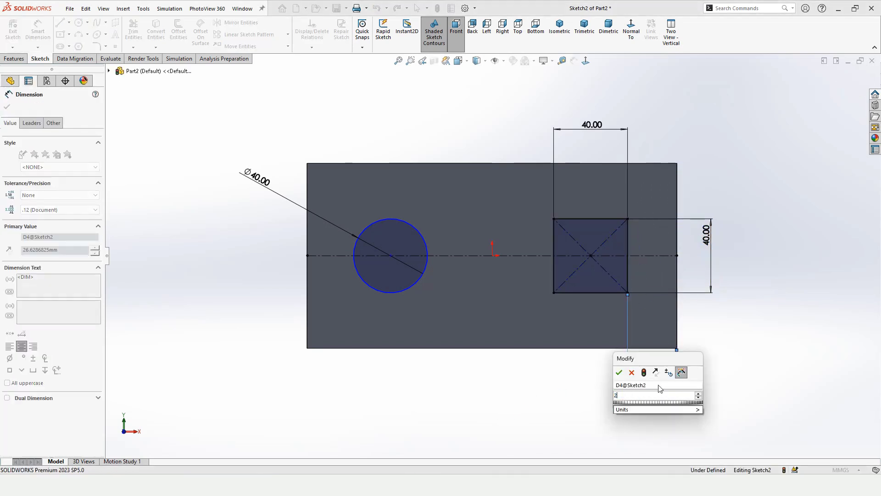
type("5")
key("Return")
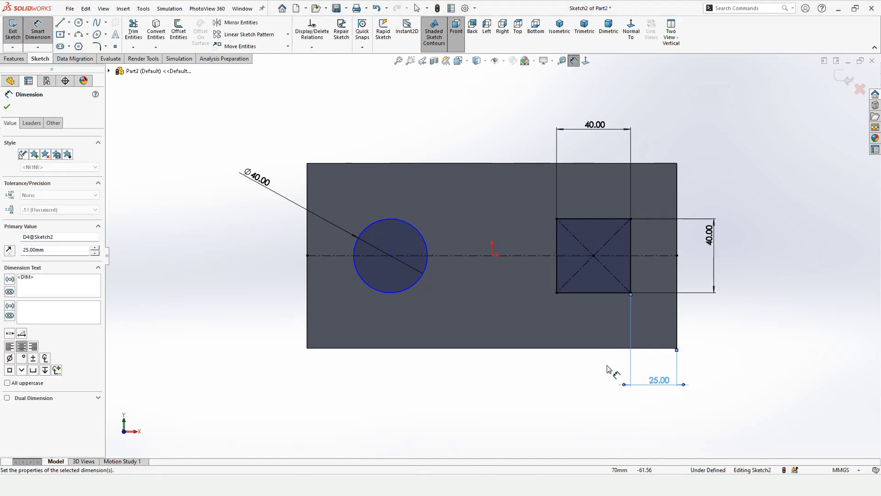
Dimension the distance from the circle's center to the block's left edge to 45 mm.
left_click(390, 255)
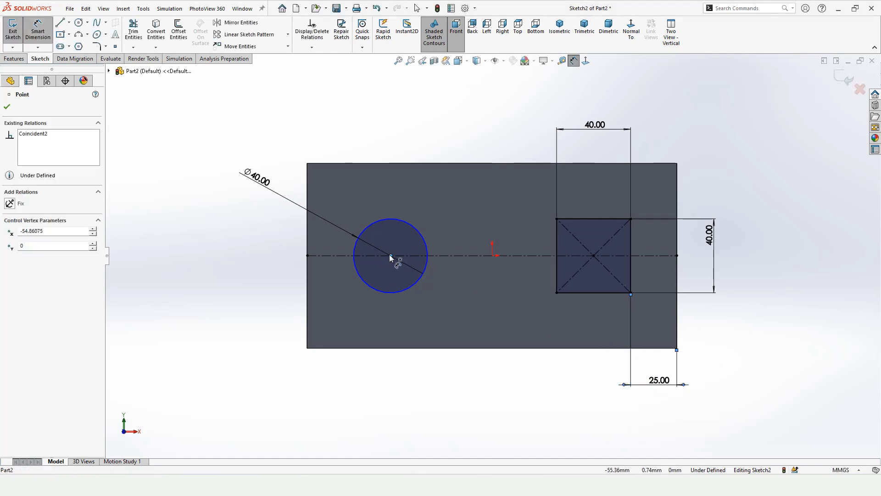
left_click(307, 271)
left_click(360, 396)
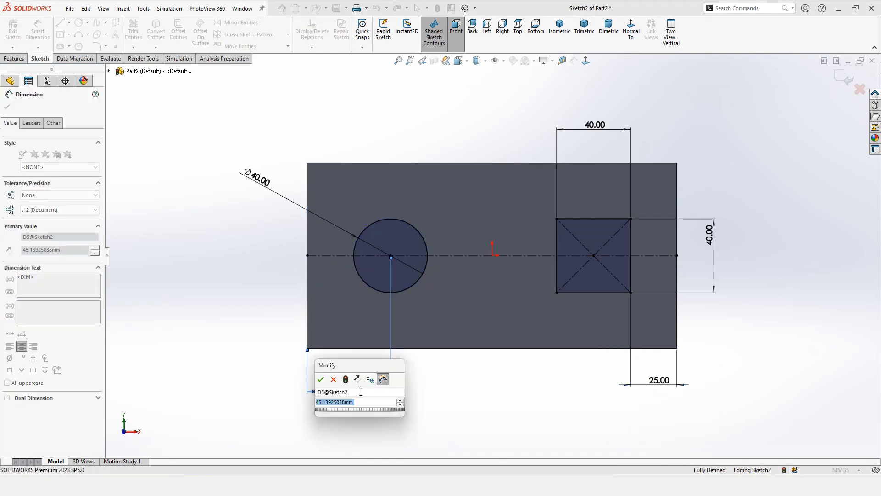
type("45")
key("Return")
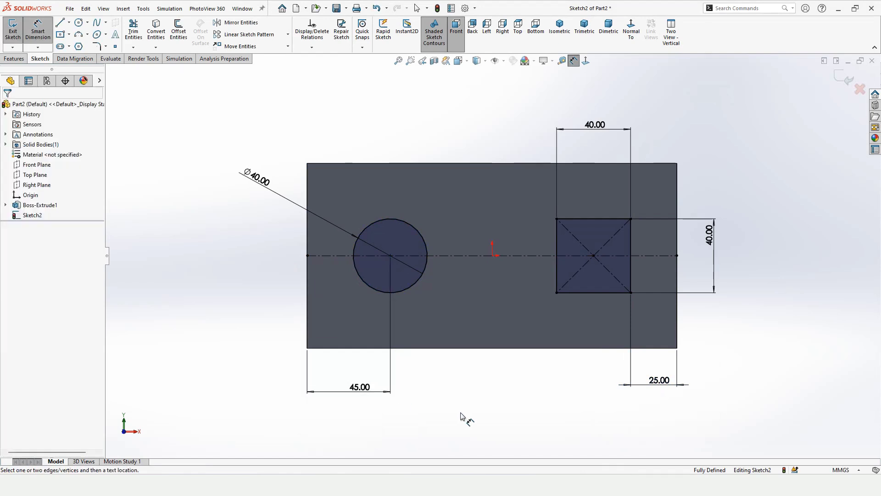
Cut the circle and square through the entire block with a Through All Extruded Cut.
left_click(15, 59)
left_click(136, 34)
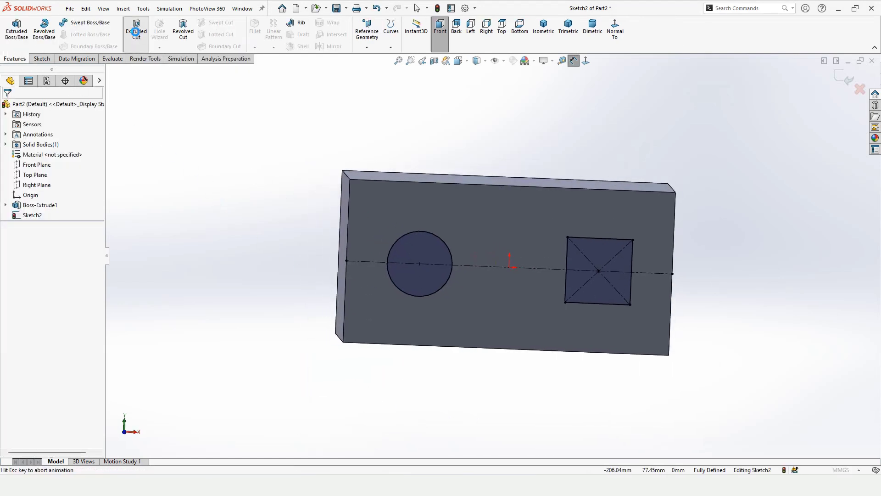
left_click(51, 164)
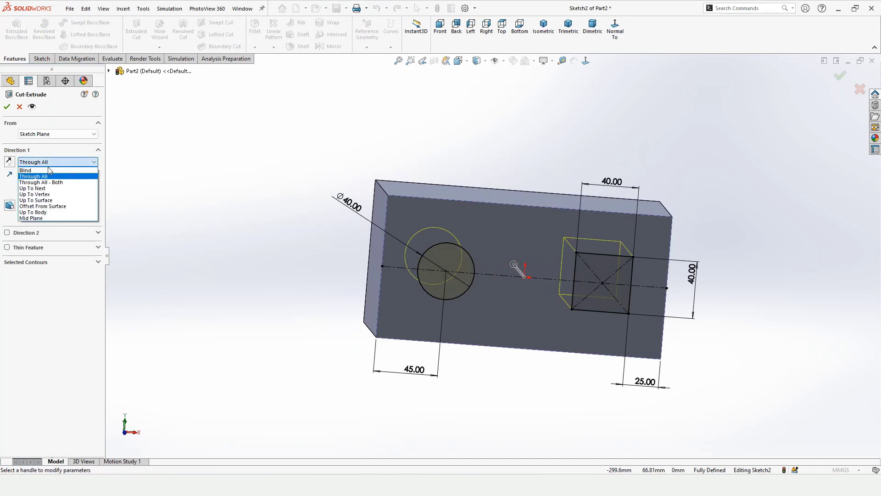
left_click(39, 177)
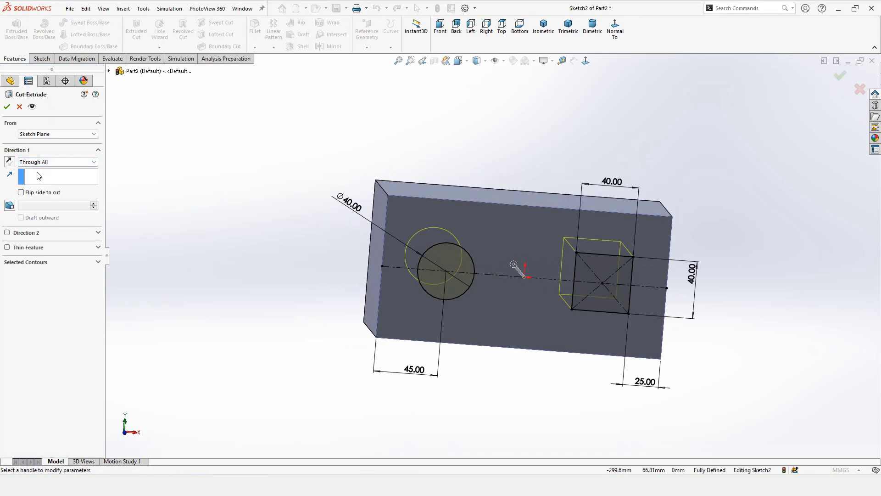
key("Return")
middle_click_drag(356, 243, 417, 222)
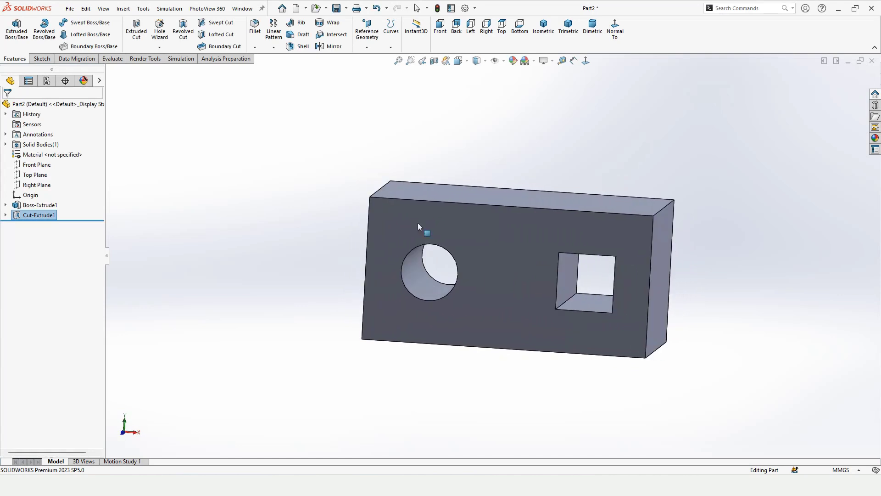
Start saving the part under a new name and create and open a folder called Test Part inside Documents > test.
left_click(70, 9)
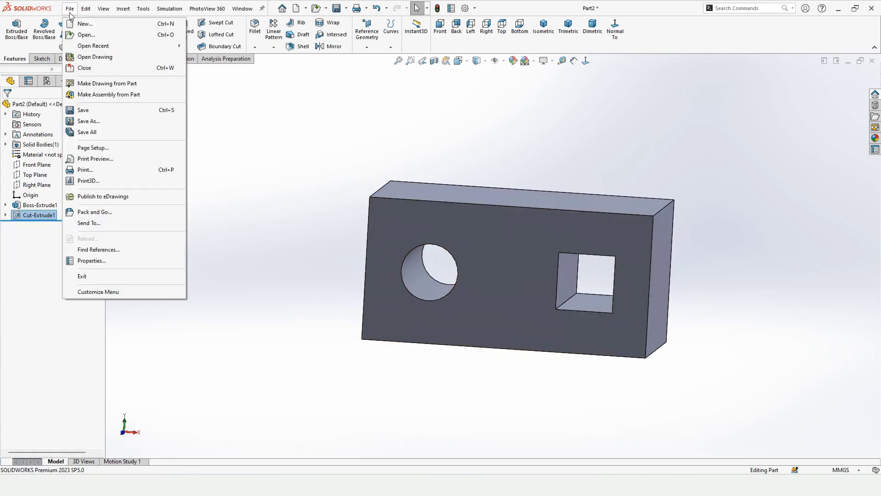
left_click(92, 123)
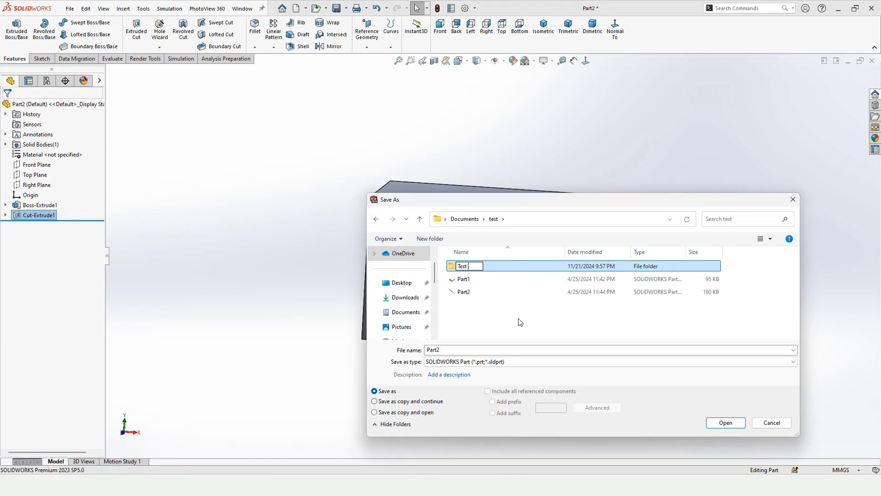
key("Return")
key("Return")
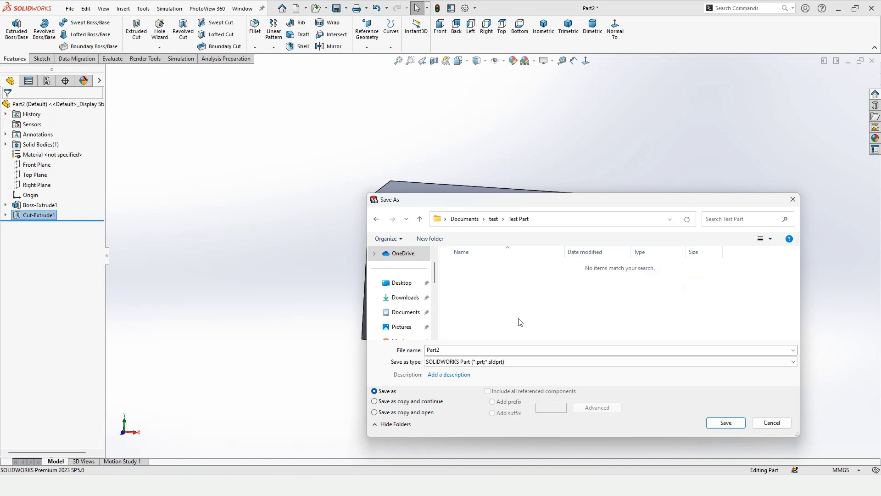
Name the file Test Part and export all bodies in STEP AP214 format.
double_click(491, 349)
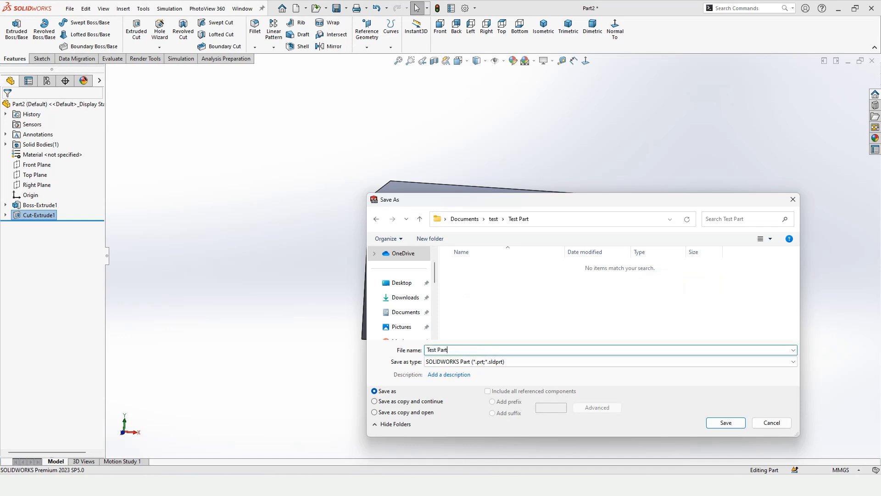
left_click(552, 360)
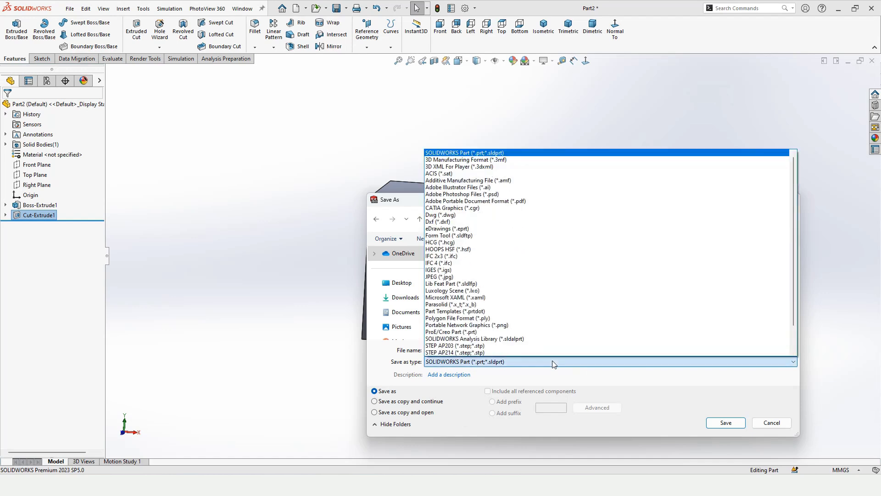
left_click(459, 352)
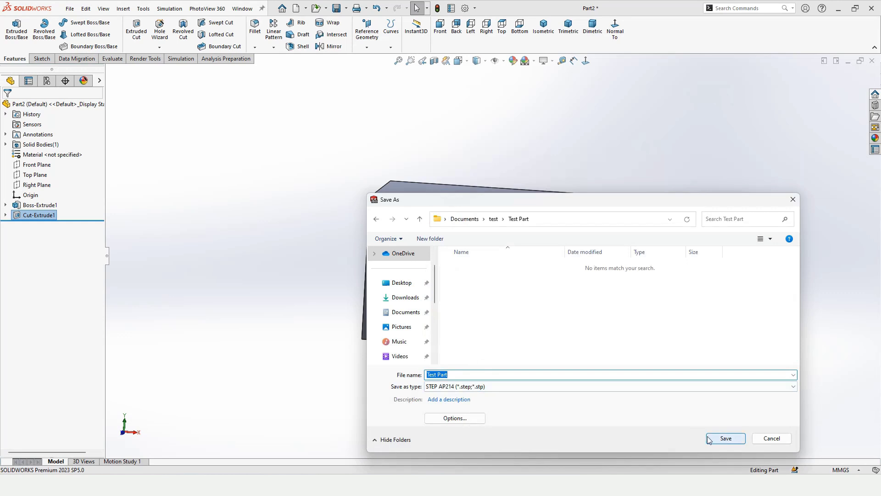
left_click(727, 439)
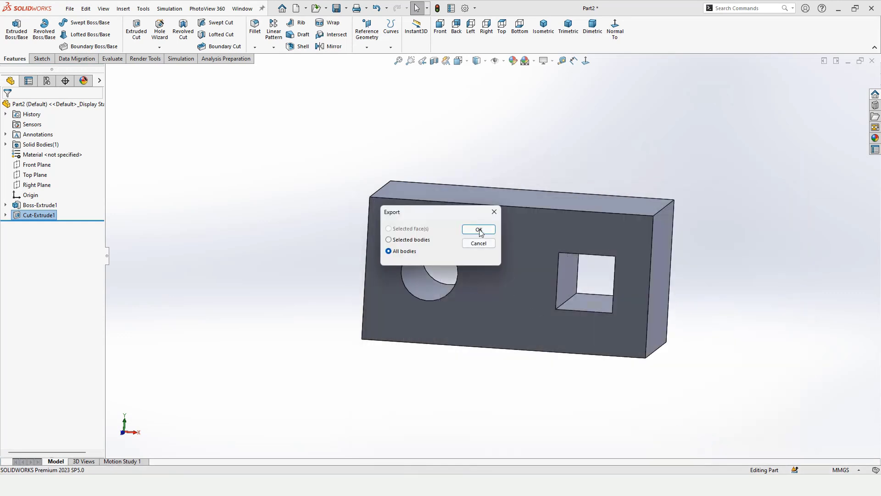
left_click(480, 232)
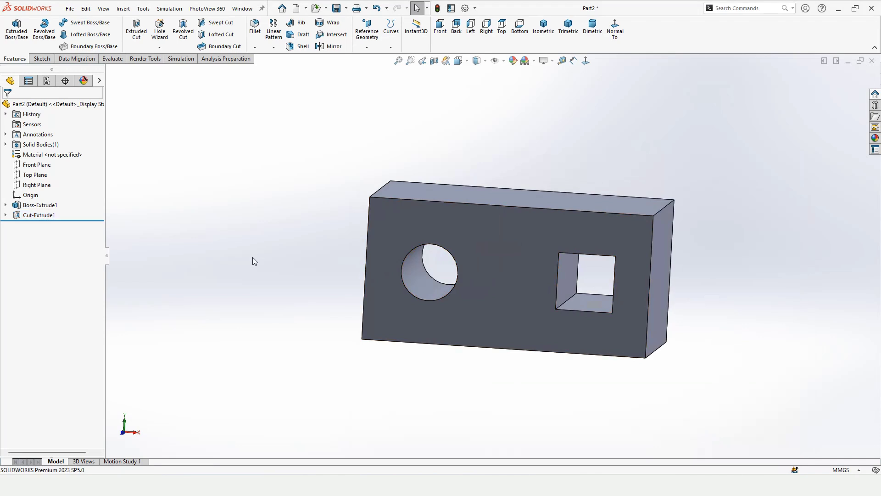
Search the computer's apps for Workbench and launch Workbench 2021 R1.
key("super")
type("work")
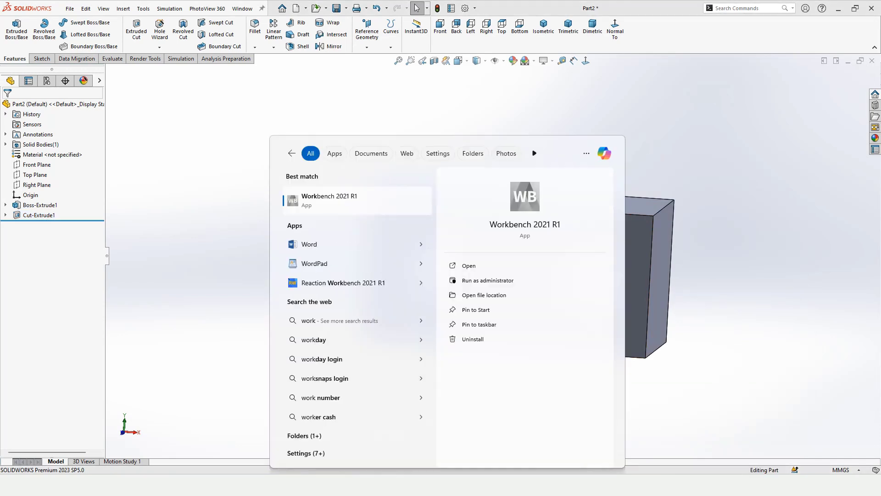
type("k")
key("BackSpace")
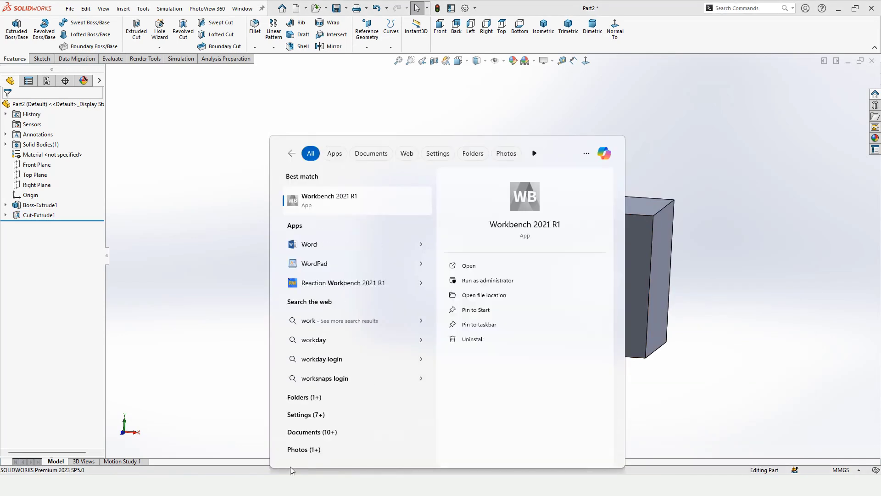
left_click(323, 201)
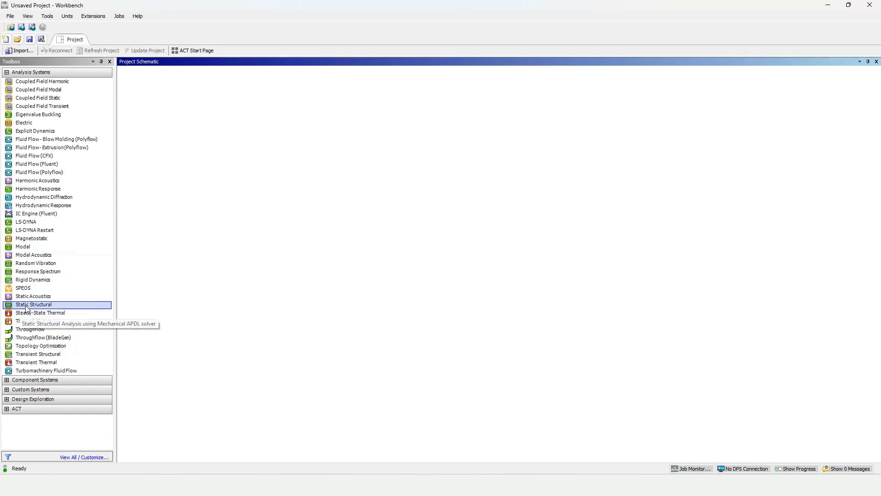
Add a Static Structural analysis system to the project schematic and name it Test Part.
left_click_drag(26, 309, 182, 120)
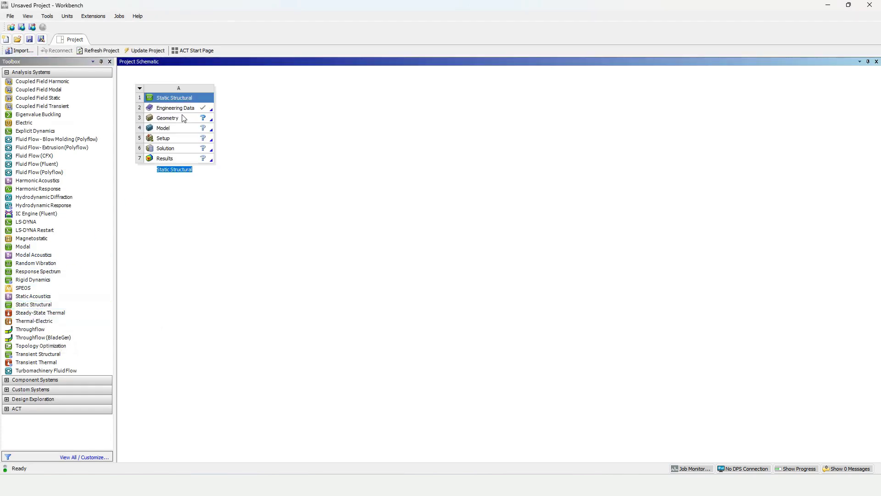
double_click(174, 170)
double_click(178, 174)
type("Test Part")
key("Return")
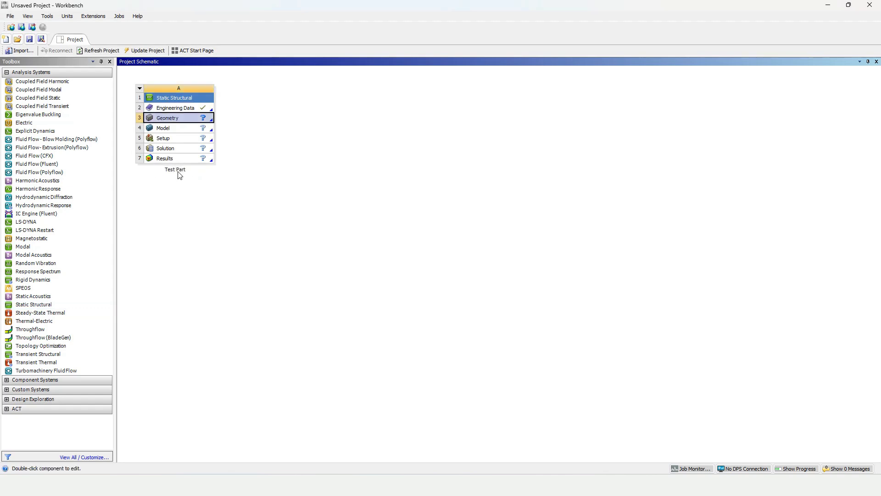
left_click(140, 88)
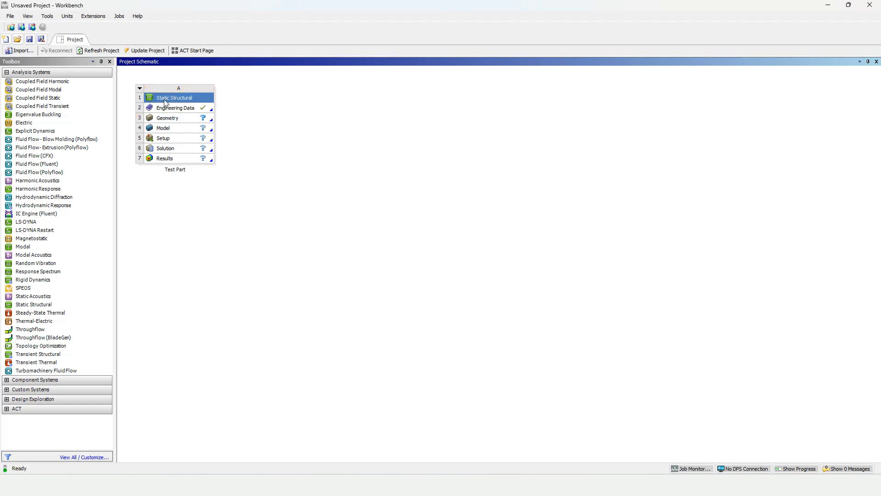
Open the Engineering Data of the Static Structural system and widen its materials outline and properties tables.
left_click(185, 109)
right_click(197, 111)
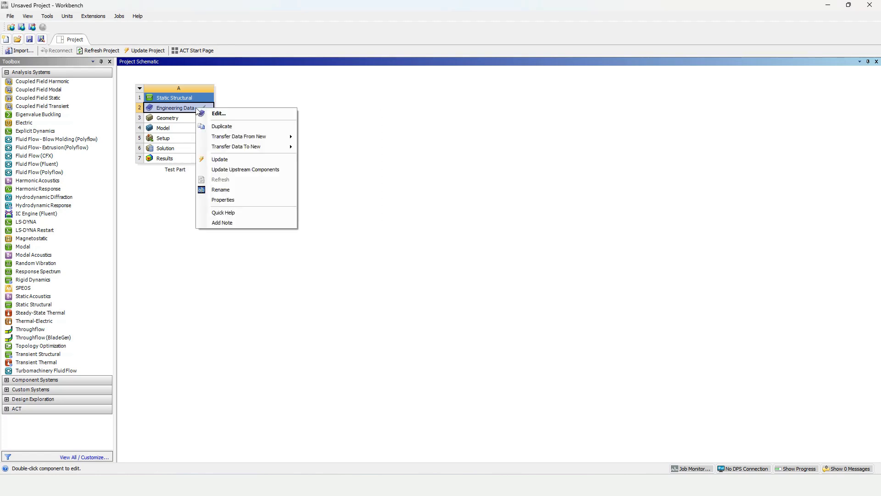
left_click(218, 114)
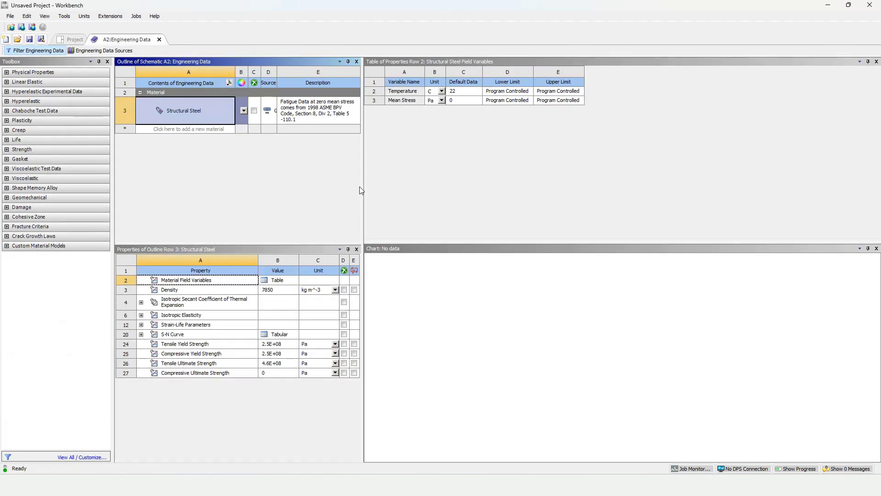
left_click_drag(362, 183, 594, 192)
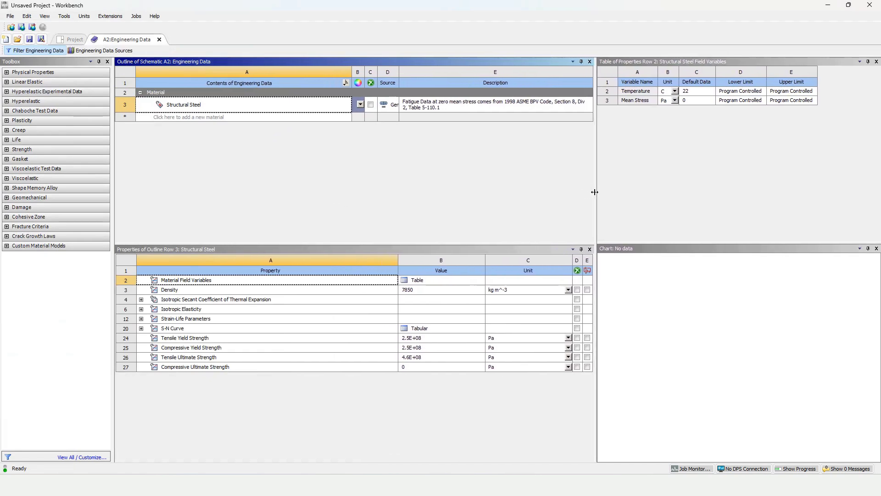
double_click(169, 107)
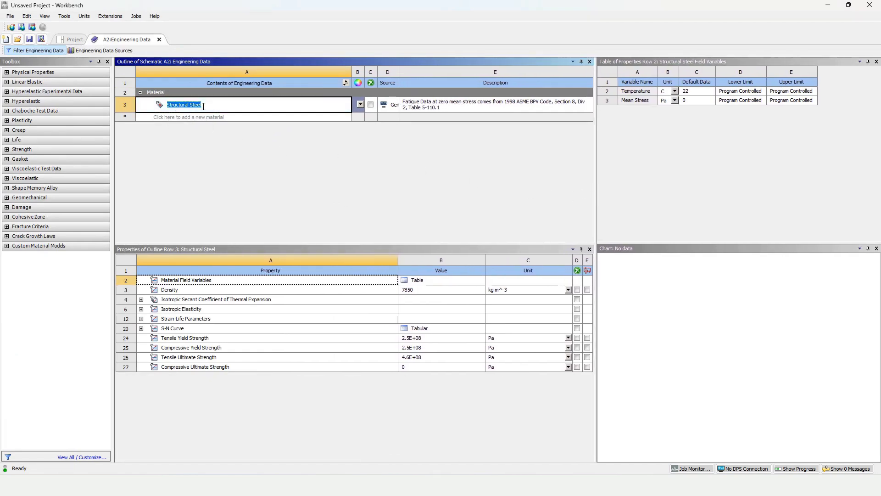
left_click(248, 178)
Turn off engineering data filtering and display the engineering data sources with an enlarged source list.
left_click(33, 52)
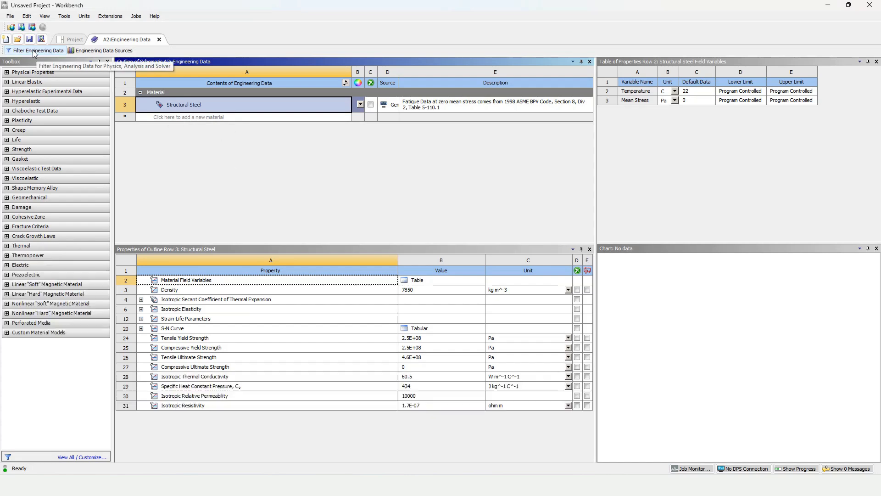
left_click(104, 50)
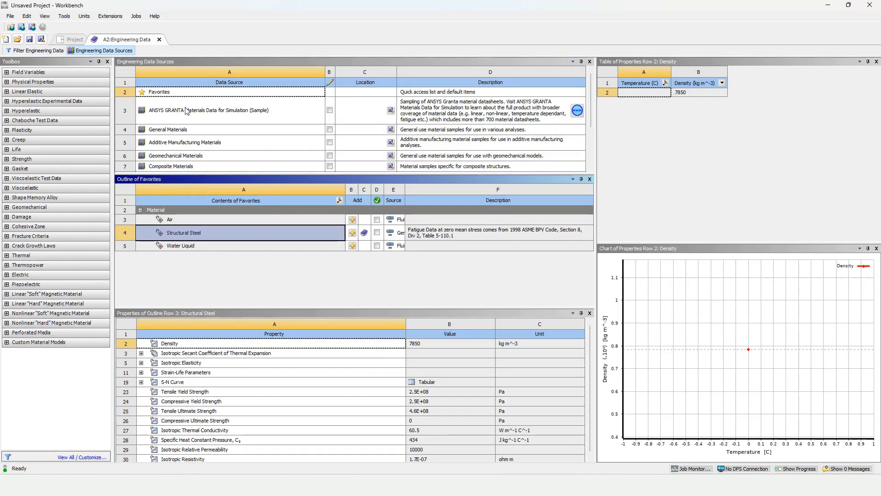
left_click_drag(216, 173, 217, 206)
scroll(223, 145, "down", 3)
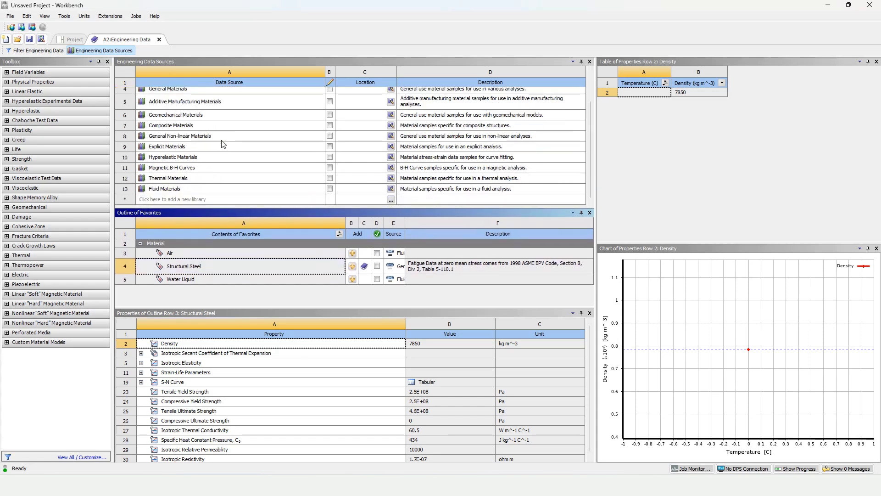
scroll(225, 145, "up", 3)
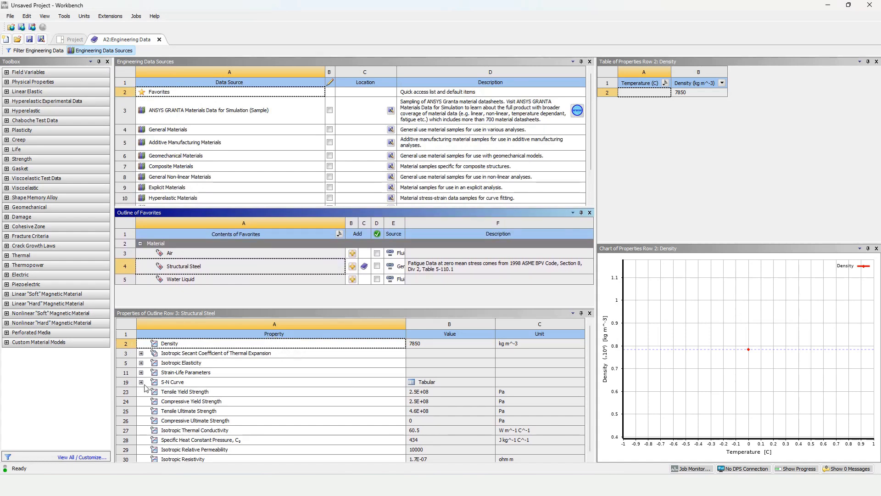
left_click(521, 344)
left_click(478, 344)
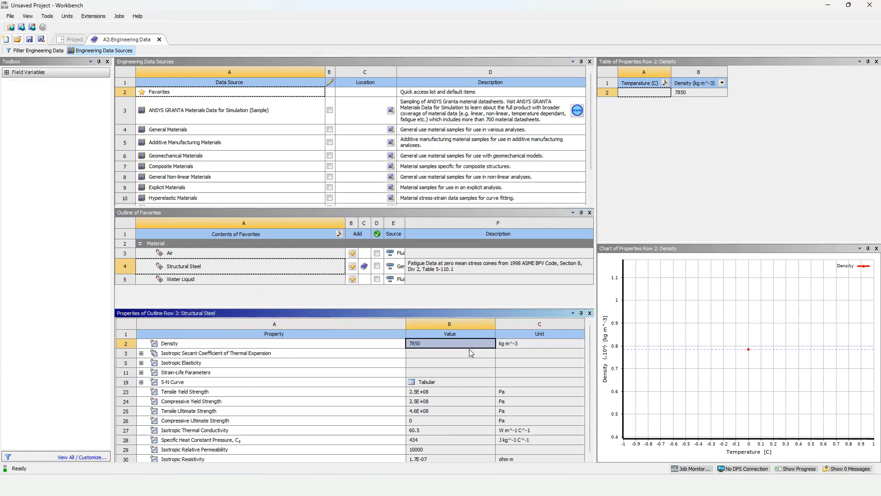
Open the General Materials library and examine the properties of its materials, including Concrete, Copper Alloy and Structural Steel.
left_click(210, 140)
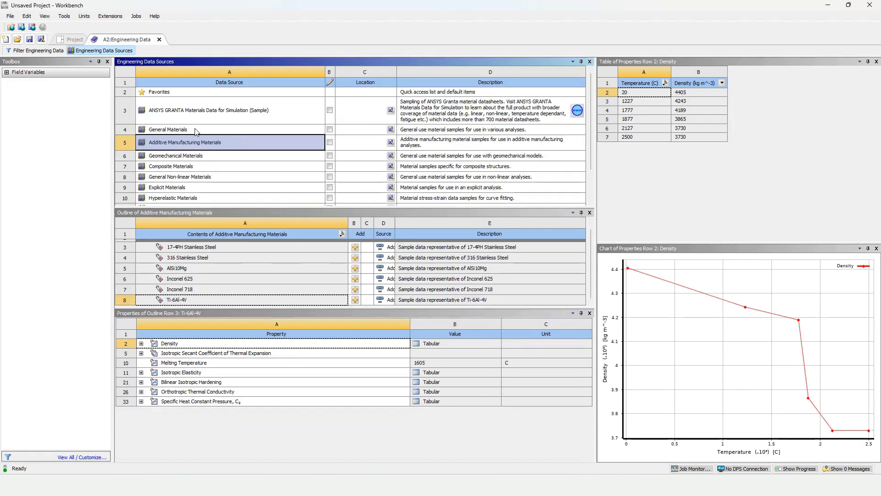
left_click(175, 132)
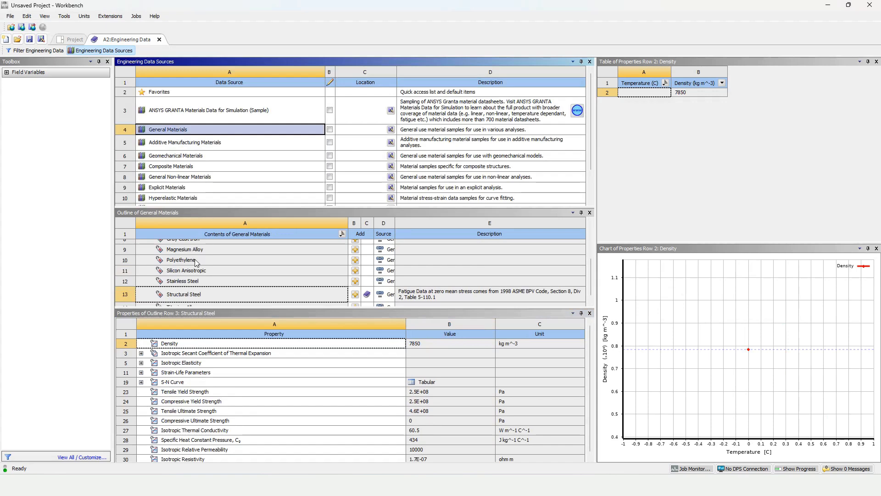
left_click_drag(279, 209, 278, 189)
scroll(199, 263, "up", 3)
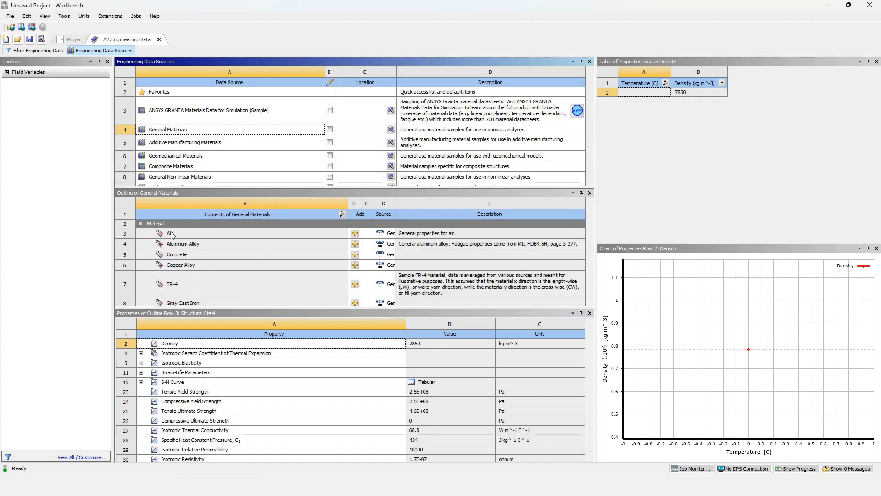
left_click(170, 235)
left_click(185, 244)
left_click(180, 254)
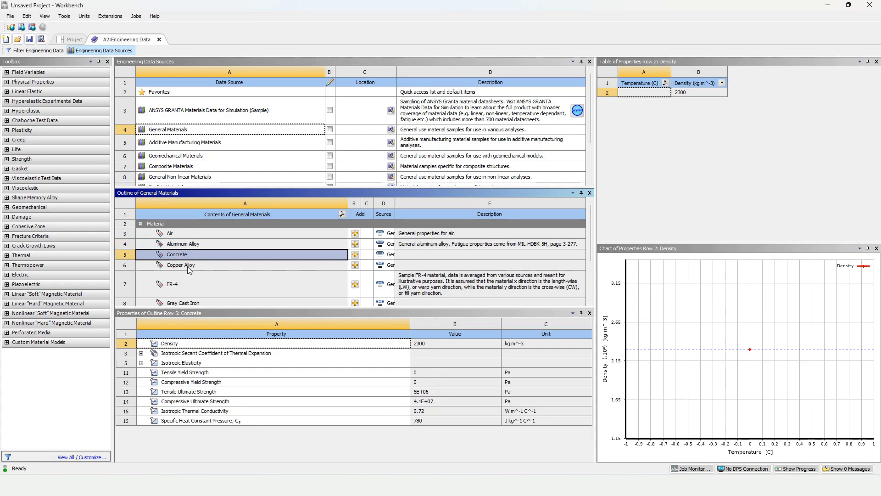
left_click(188, 268)
scroll(196, 286, "down", 1)
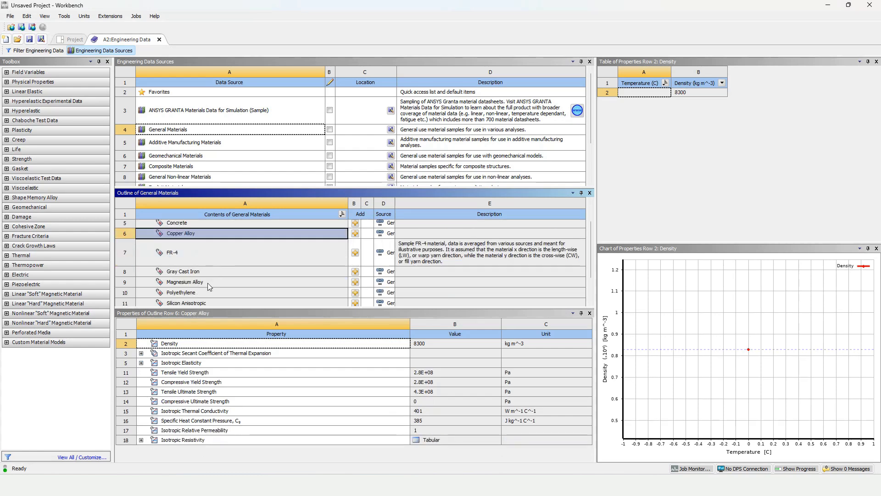
scroll(207, 282, "down", 1)
left_click(179, 289)
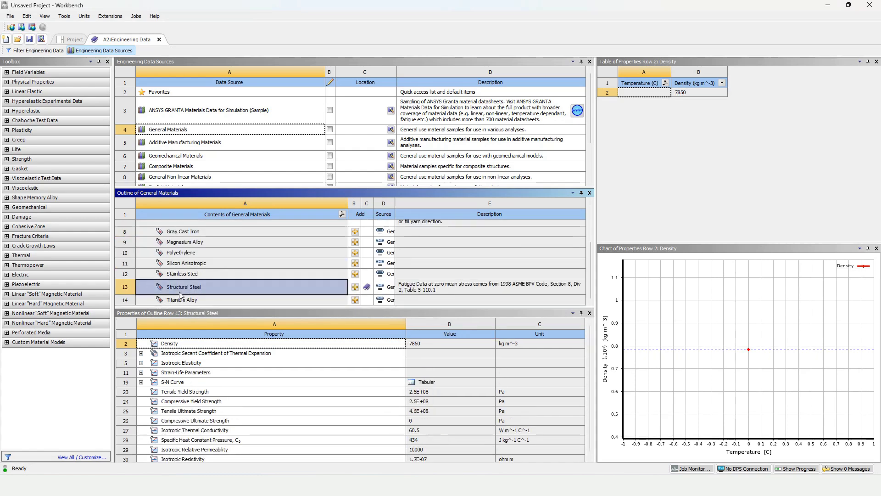
left_click(216, 273)
Add Gray Cast Iron from General Materials to the engineering data and return to the project schematic.
left_click(193, 232)
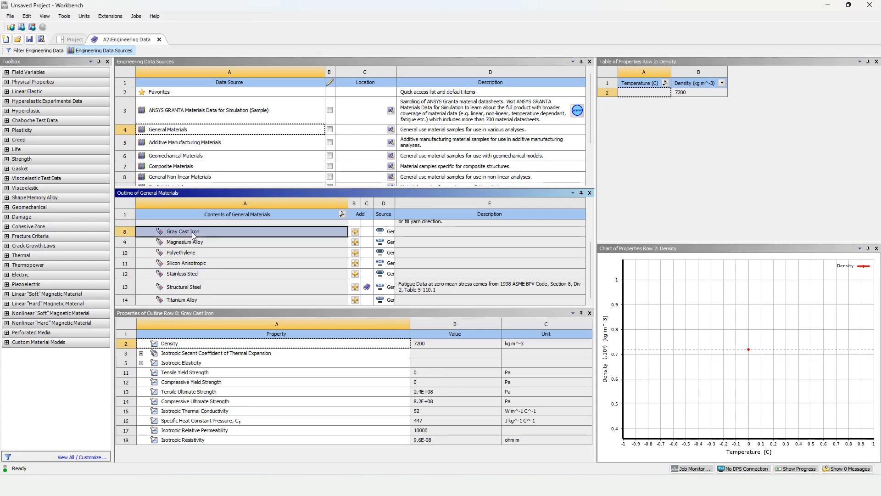
left_click(357, 234)
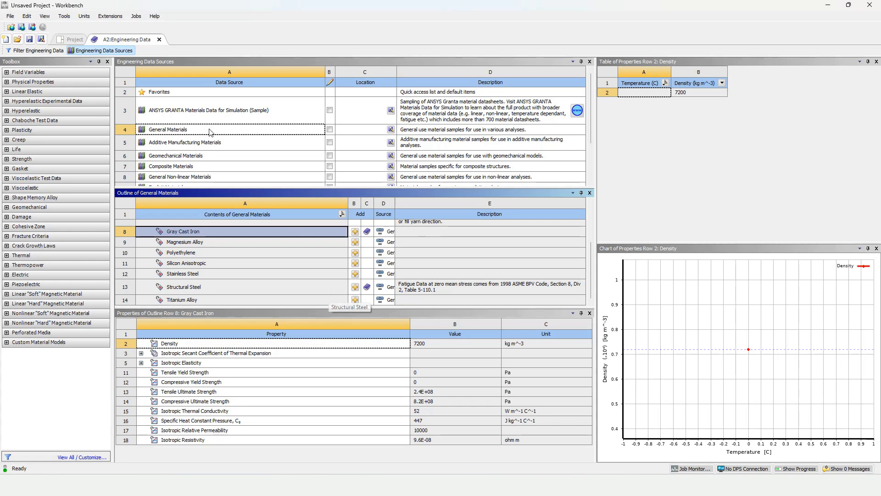
left_click(74, 40)
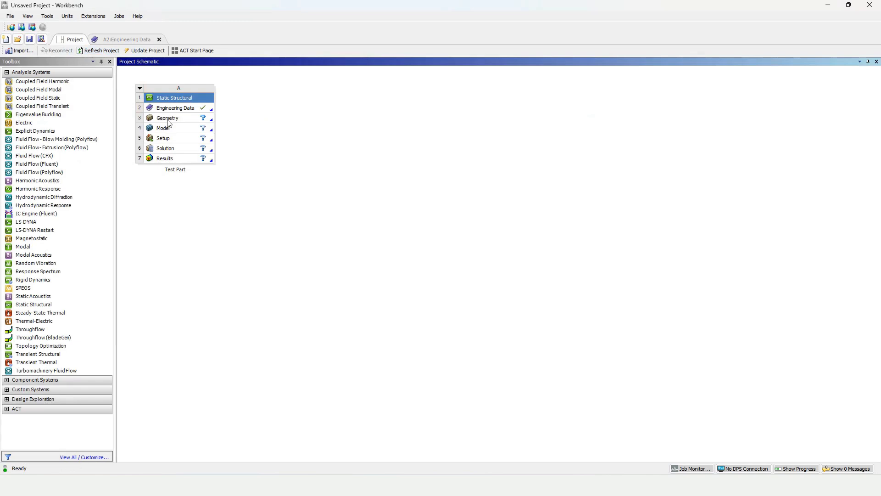
Import the Test Part file from the Test Part folder as the geometry of the Static Structural system.
left_click(179, 120)
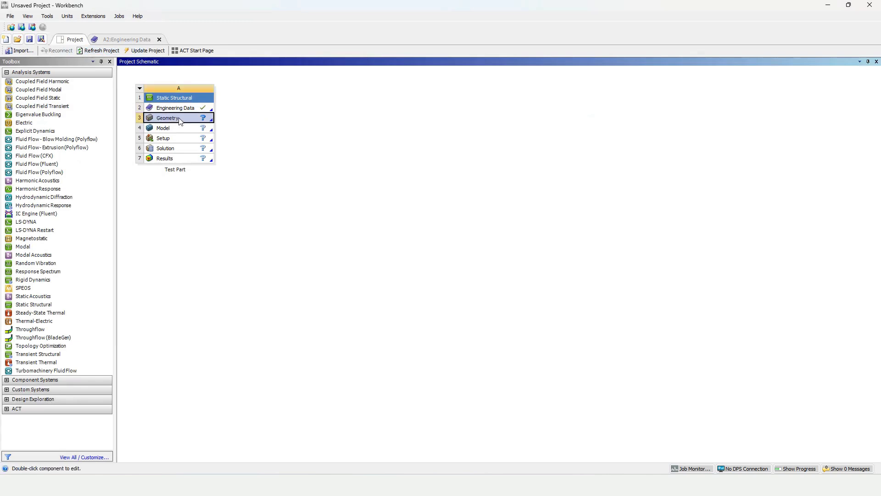
right_click(184, 120)
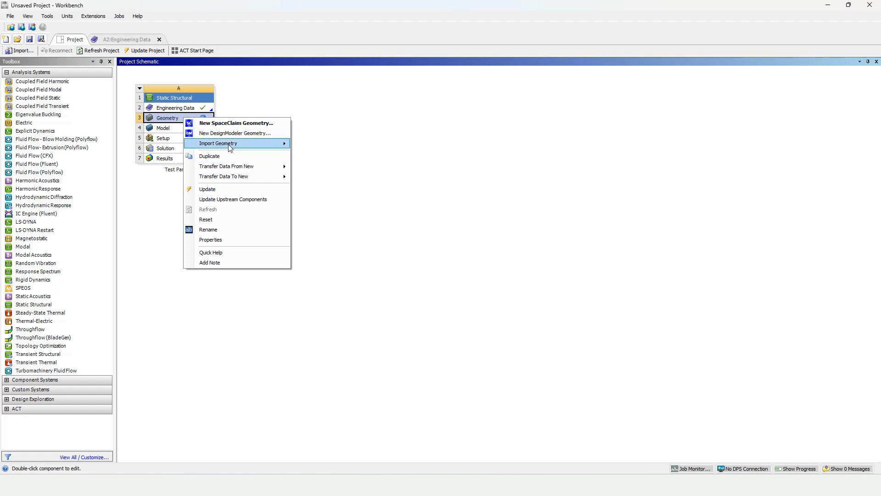
mouse_move(232, 145)
left_click(332, 146)
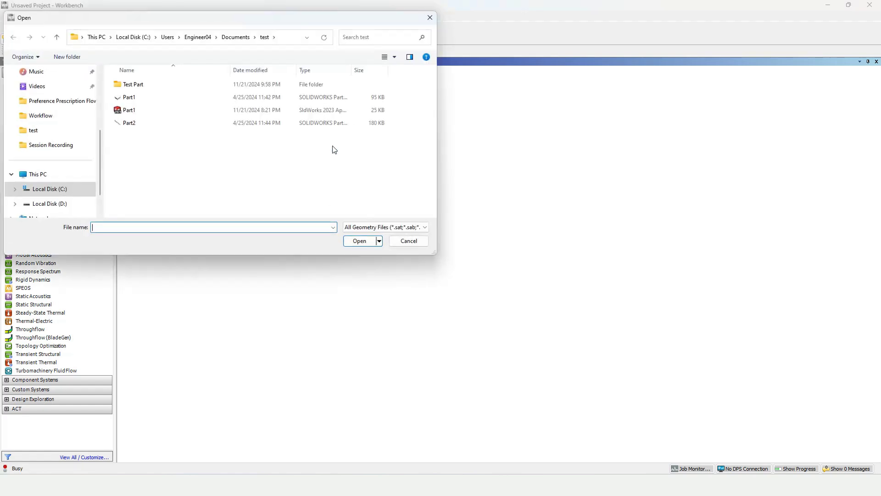
left_click(155, 87)
double_click(155, 87)
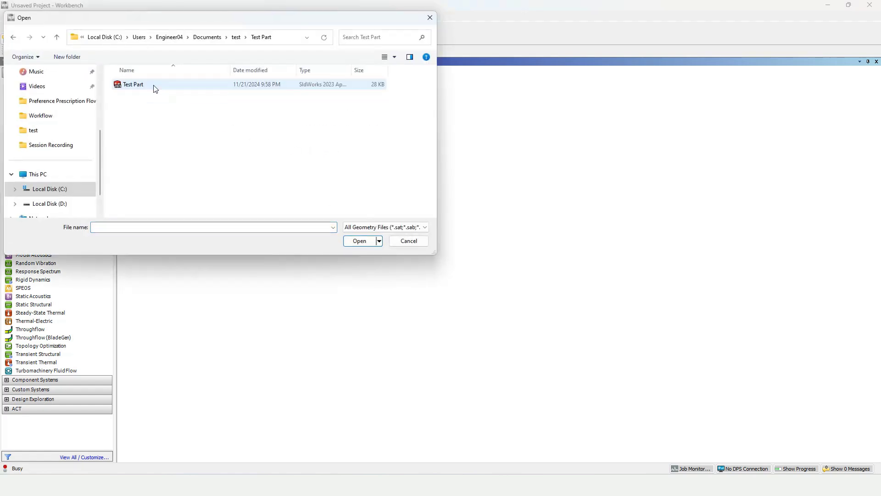
left_click(147, 88)
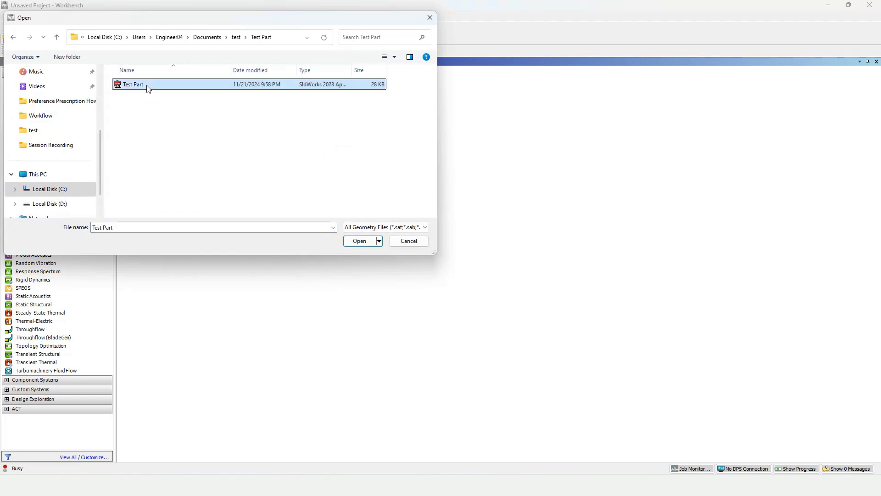
left_click(356, 242)
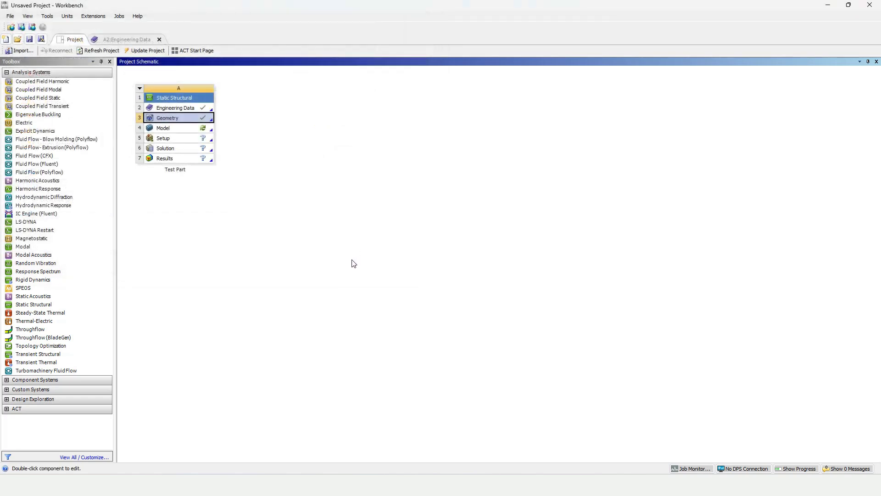
Open the system's model in Mechanical and inspect the imported block's end faces and through holes from several sides.
double_click(175, 129)
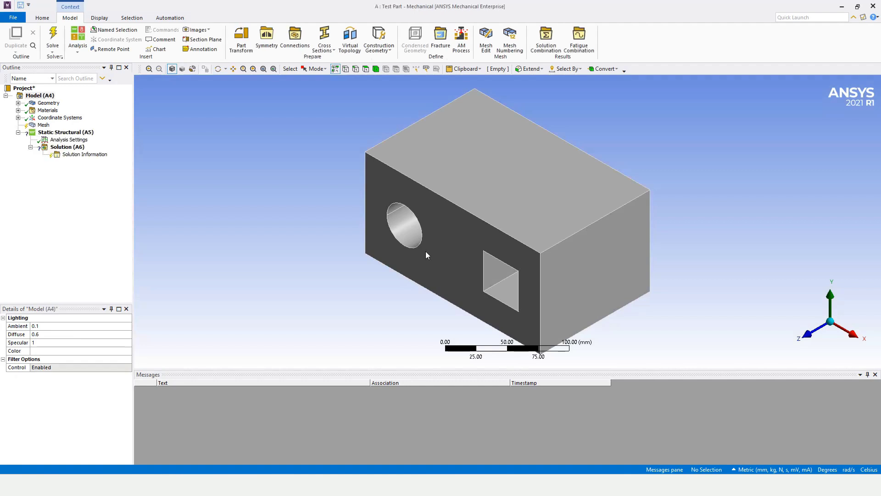
middle_click_drag(472, 250, 368, 228)
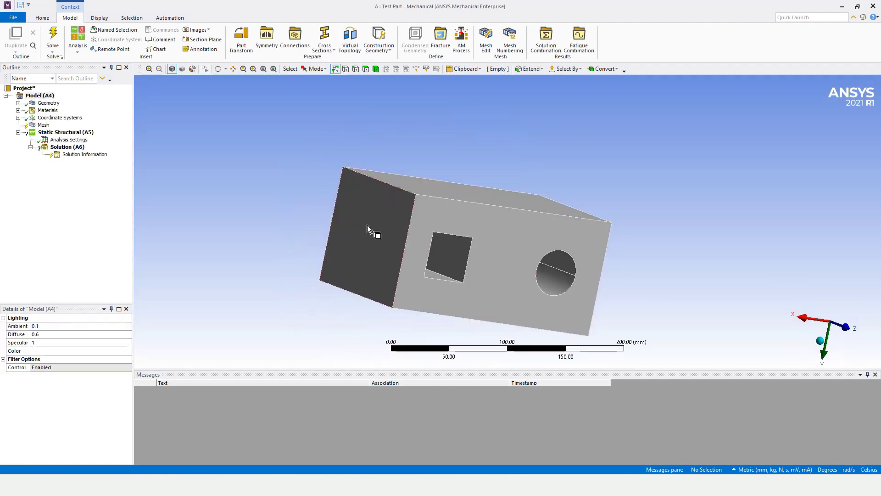
left_click(367, 228)
middle_click_drag(553, 276, 414, 256)
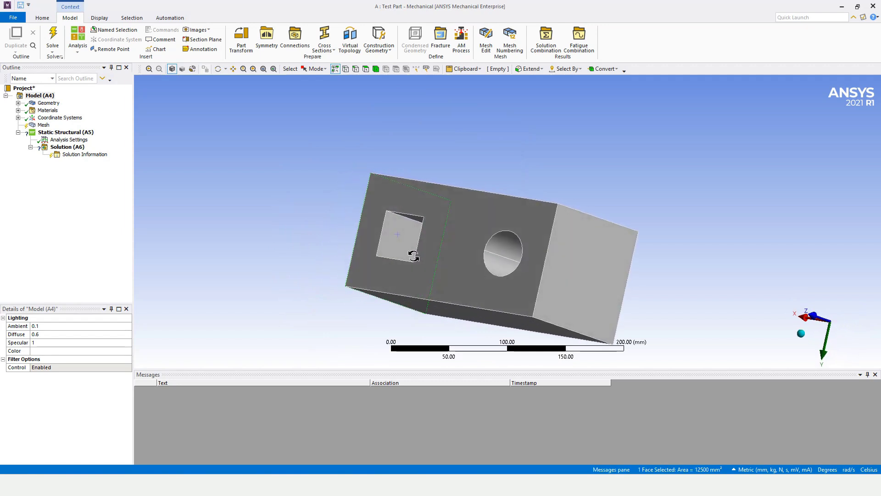
left_click(593, 278)
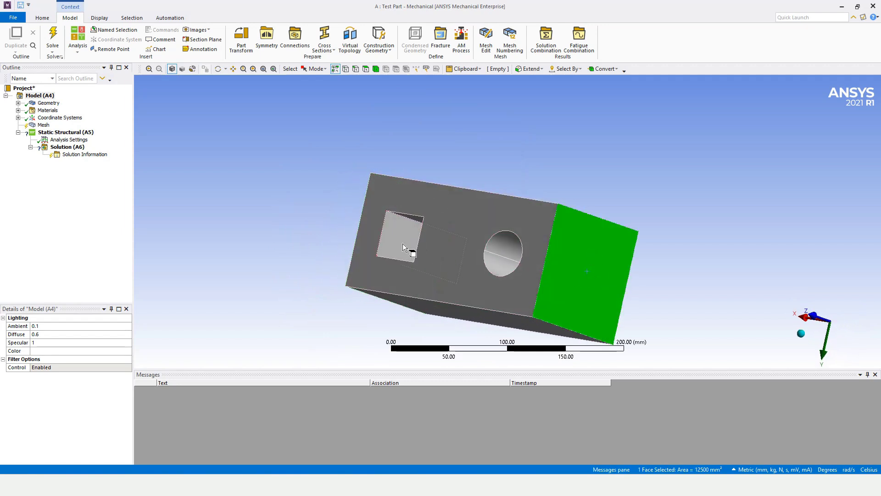
middle_click_drag(384, 239, 475, 251)
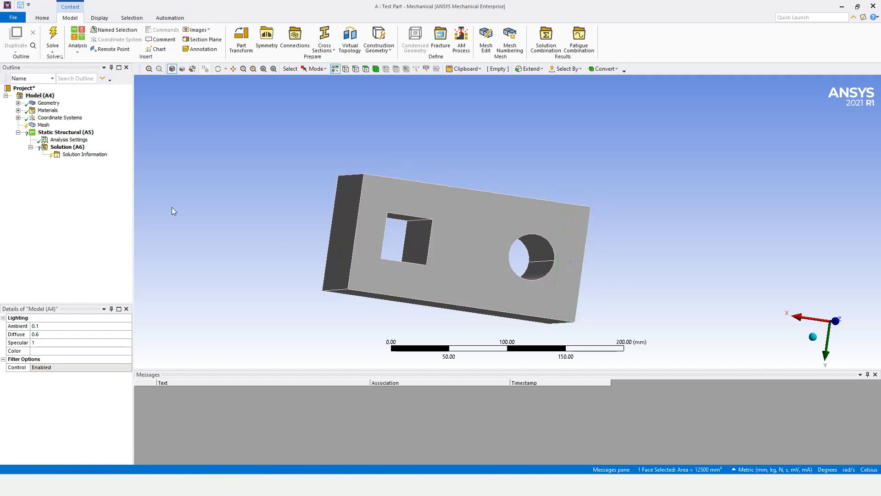
left_click(173, 211)
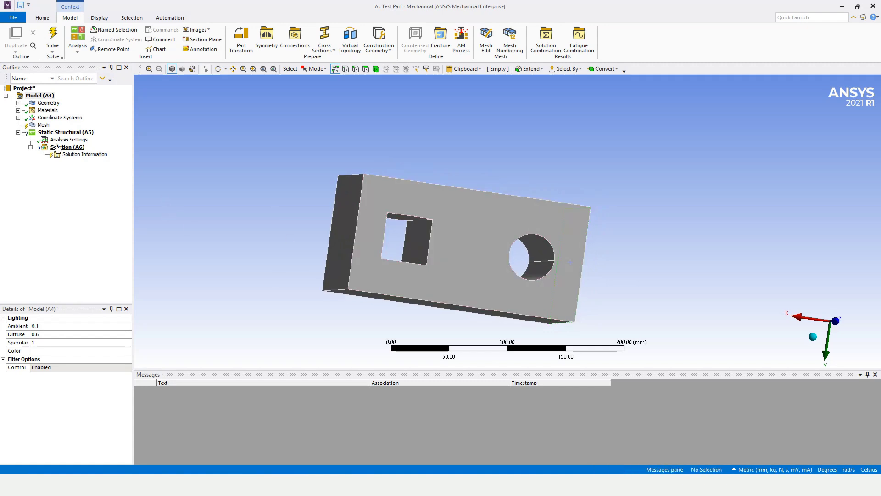
Assign Gray Cast Iron as the material of the Test Part body under Geometry.
left_click(18, 103)
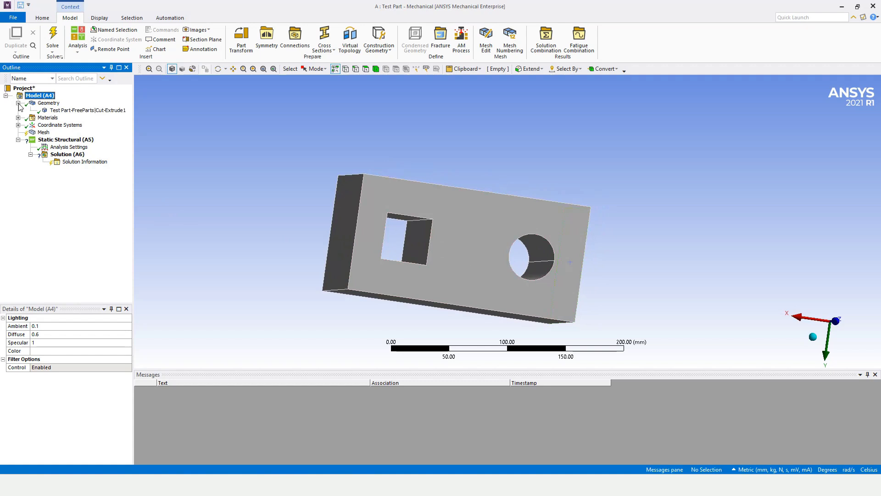
left_click(58, 111)
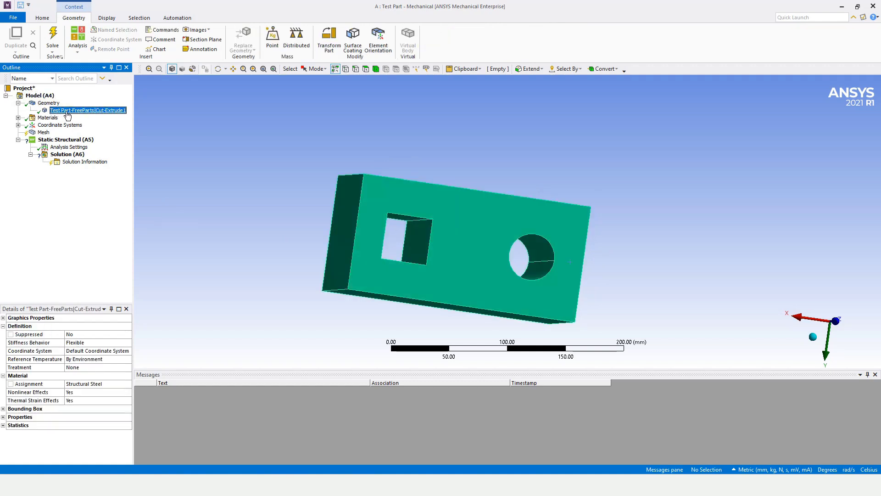
left_click(101, 385)
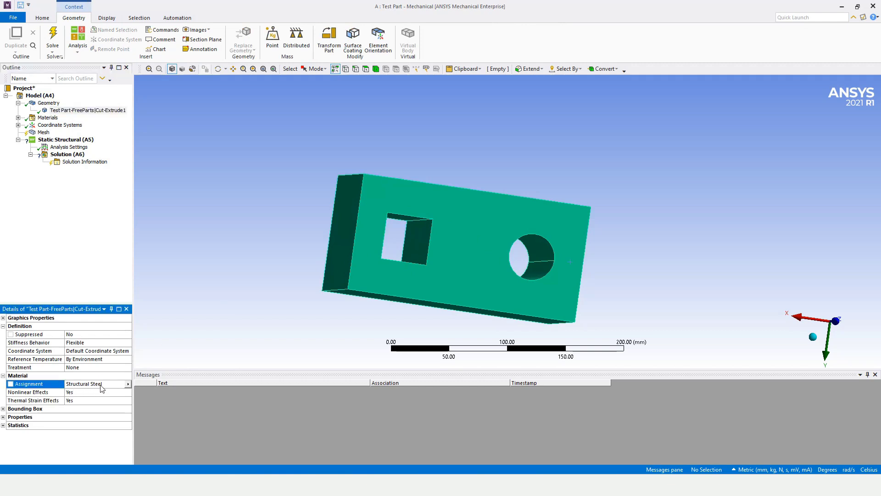
left_click(128, 384)
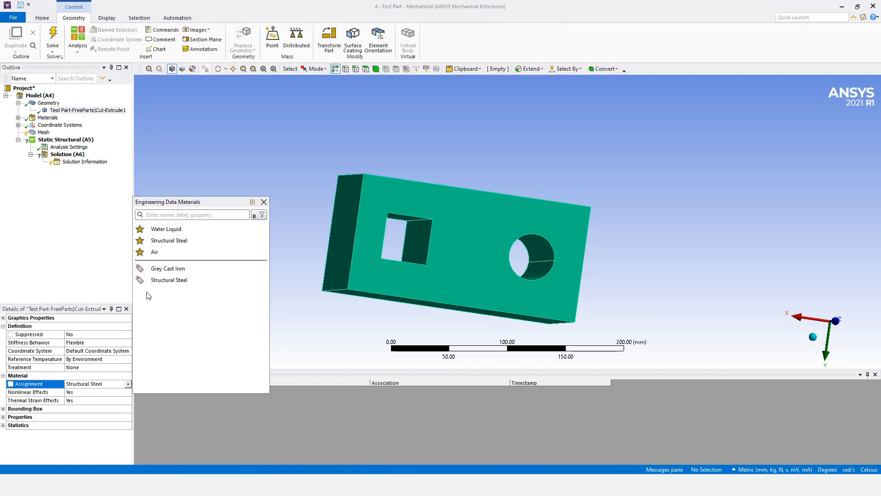
left_click(174, 270)
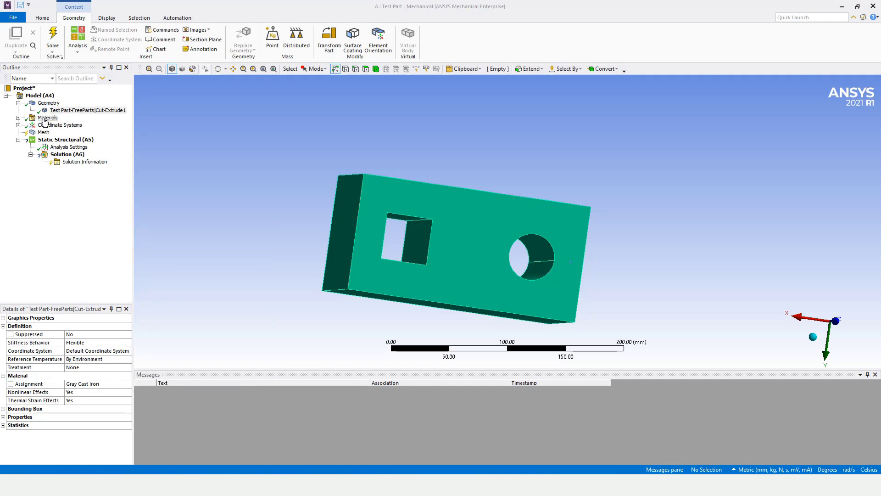
Review the materials and the global coordinate system defined under the model.
left_click(19, 118)
left_click(19, 117)
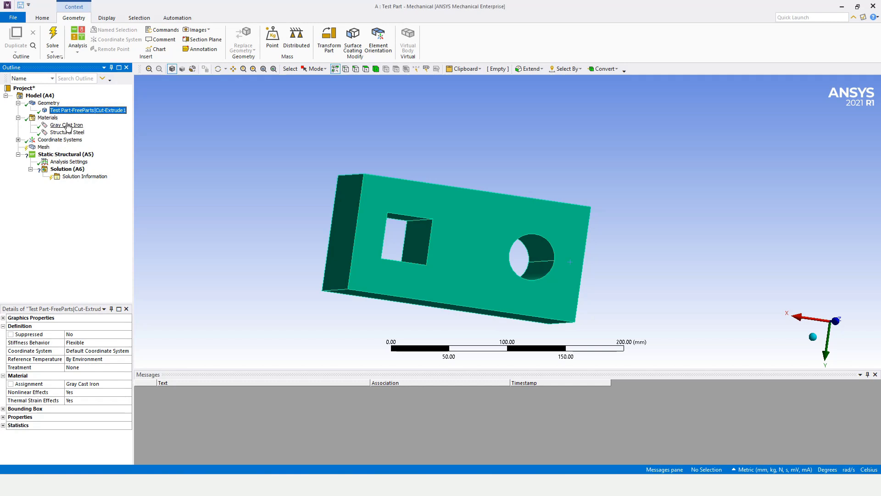
left_click(19, 117)
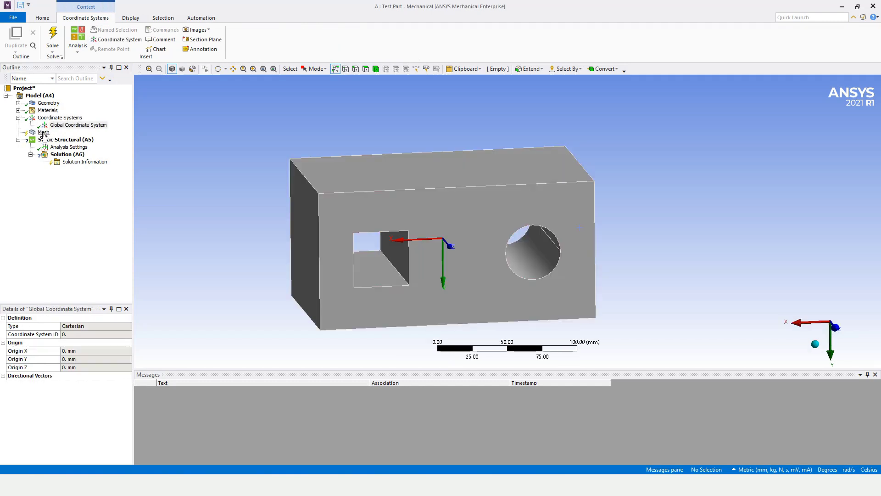
Generate the block's mesh with the default settings and review the mesh's sizing settings.
left_click(44, 132)
right_click(44, 134)
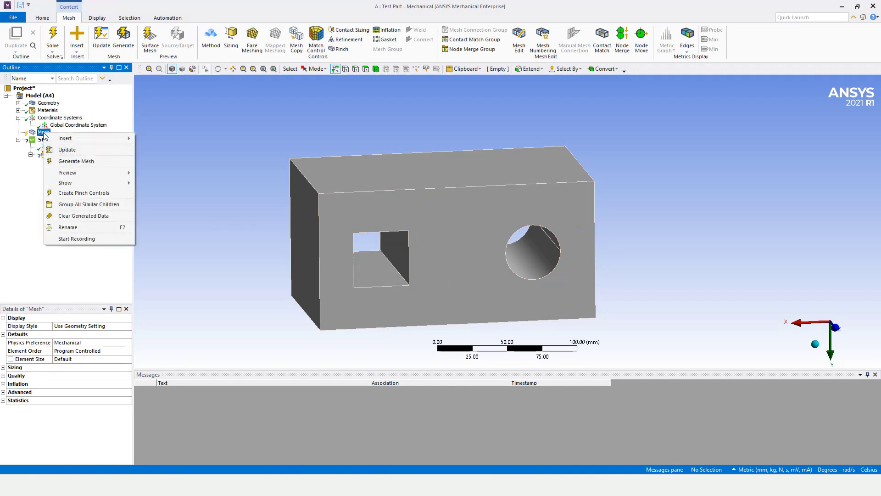
left_click(76, 161)
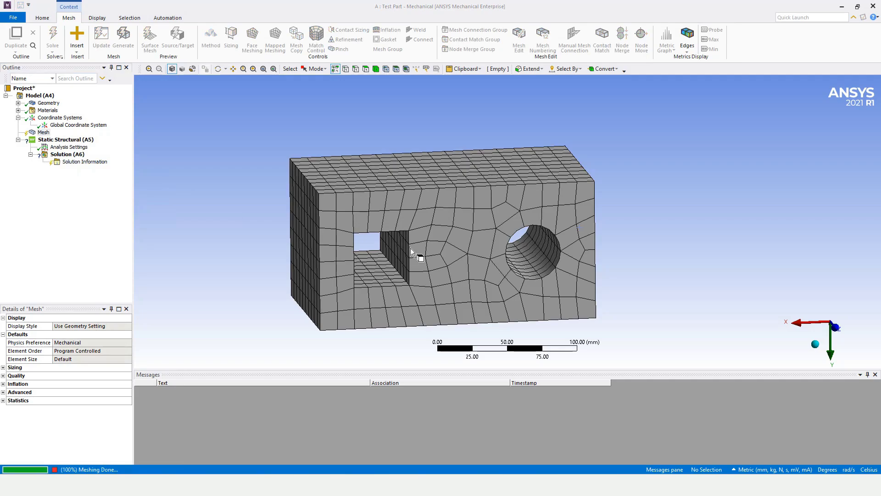
middle_click_drag(427, 248, 269, 222)
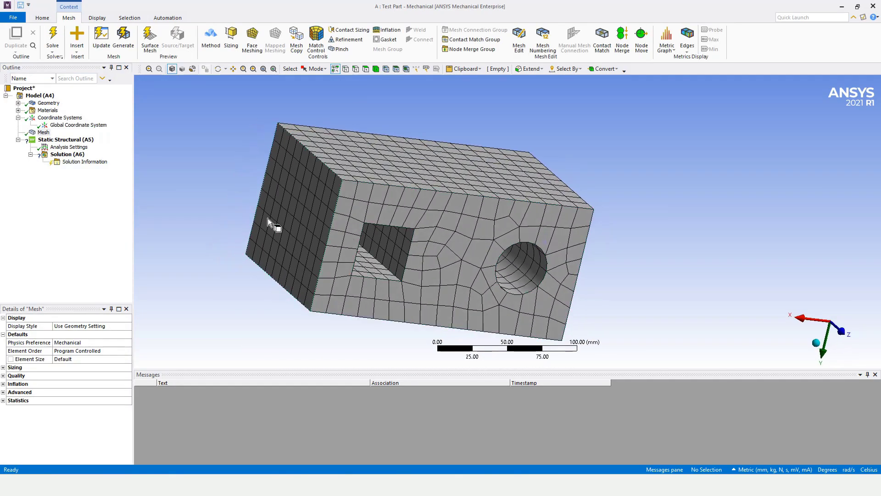
left_click(36, 133)
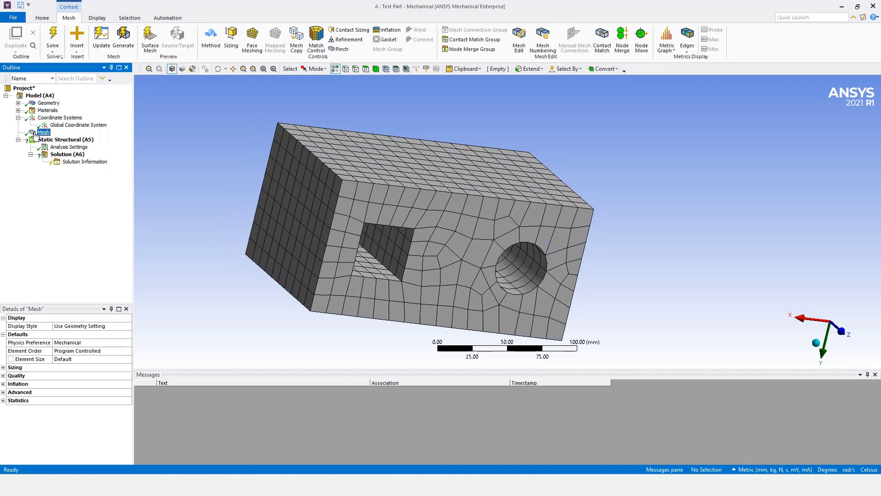
left_click(3, 368)
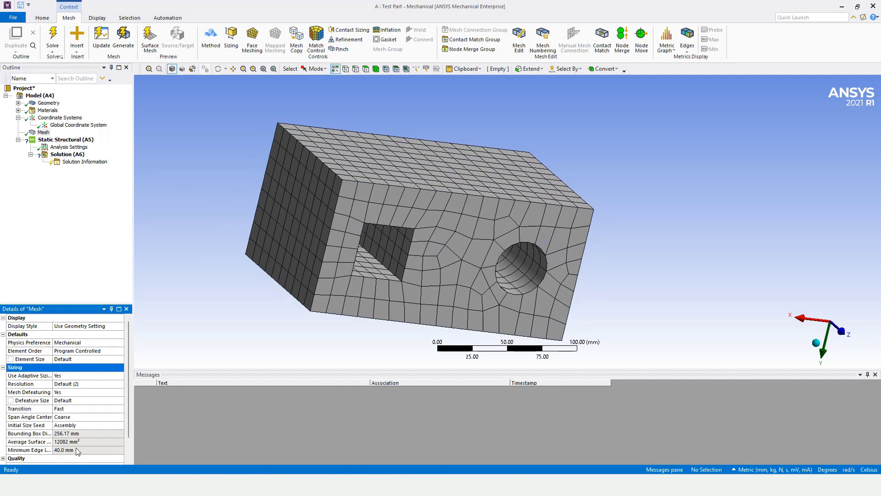
Add a sizing control to the mesh, scoped to the whole body, with an element size of 9 mm.
right_click(42, 134)
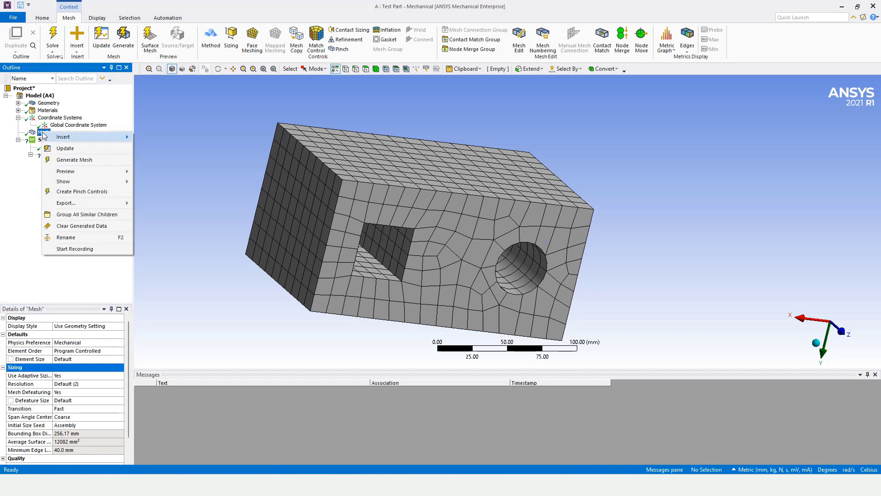
mouse_move(50, 136)
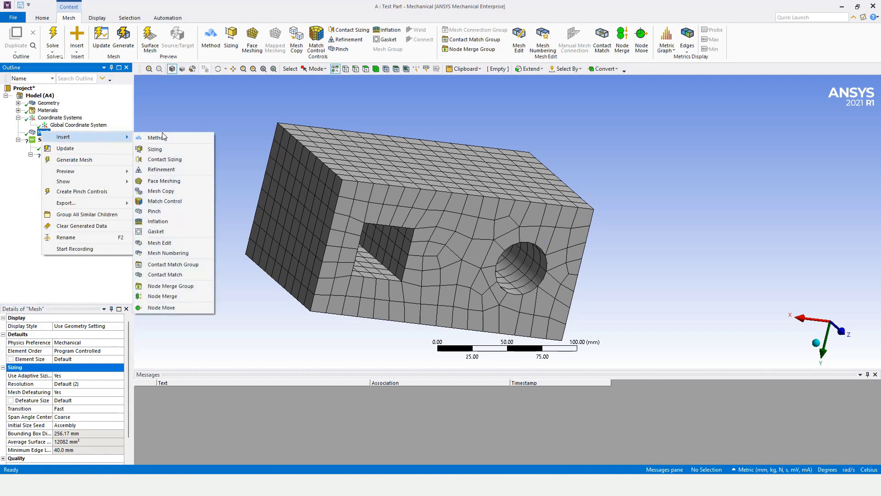
left_click(154, 150)
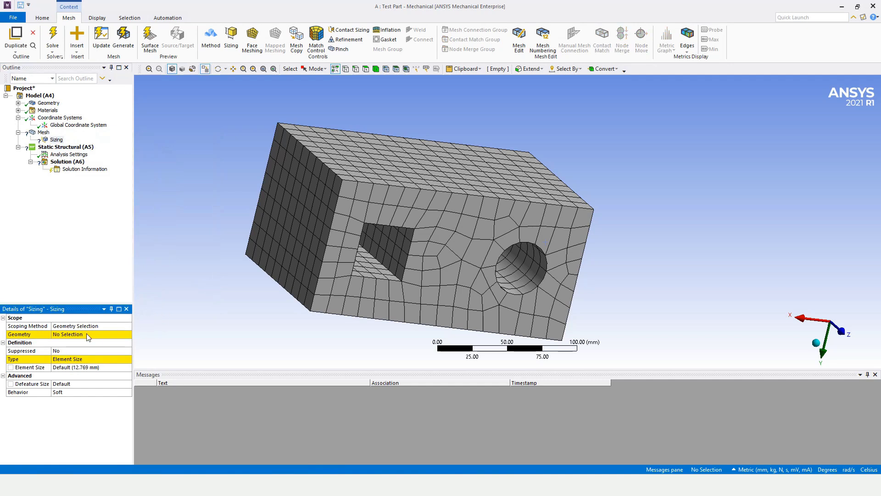
left_click(62, 336)
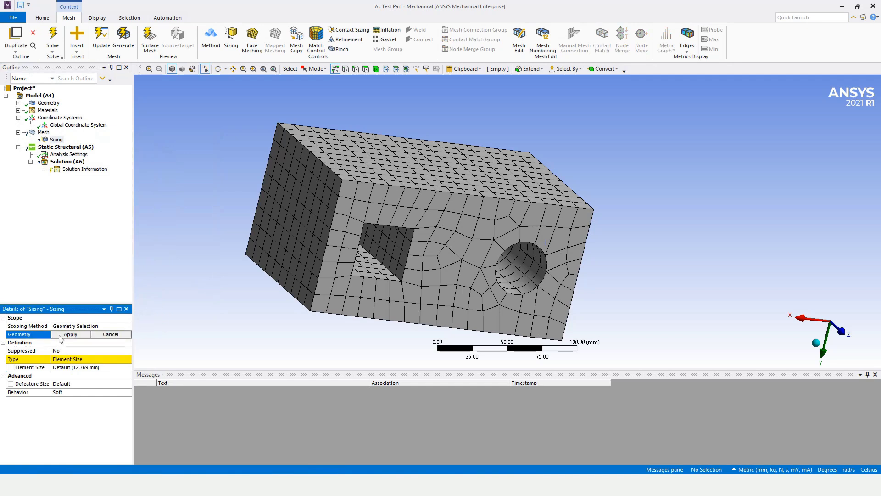
left_click(377, 157)
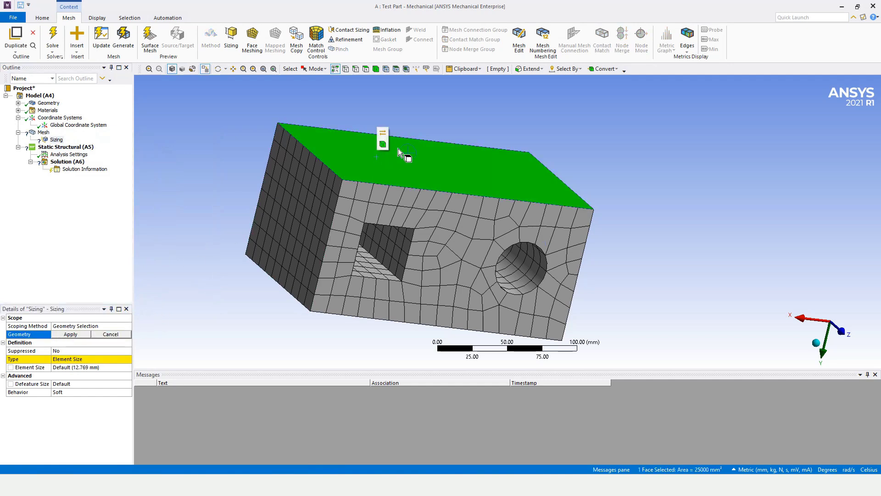
left_click(375, 69)
left_click(372, 165)
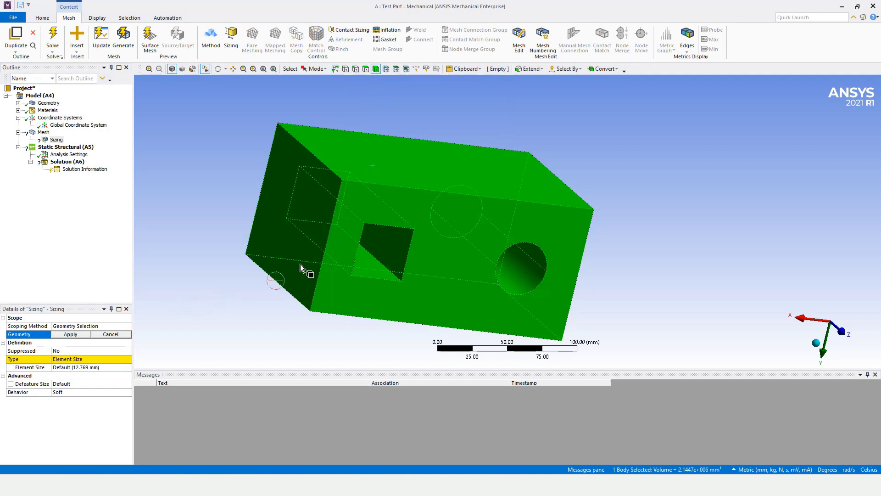
left_click(69, 368)
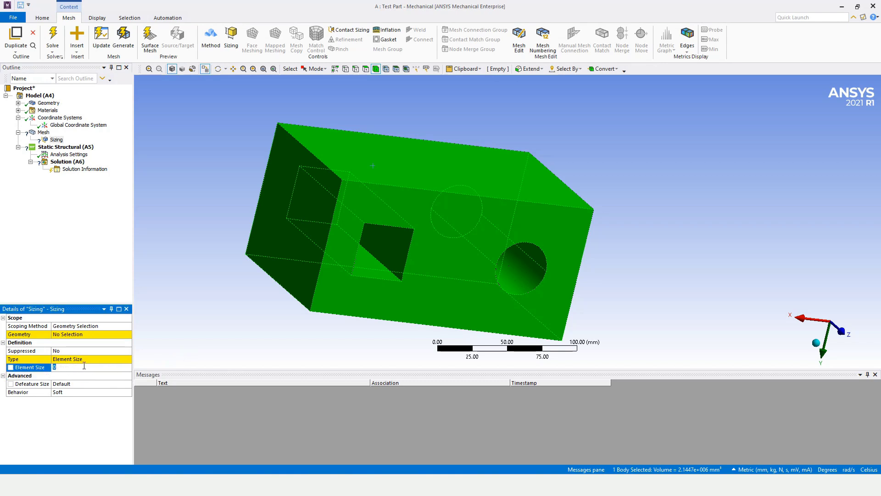
type("9")
key("Return")
left_click(67, 335)
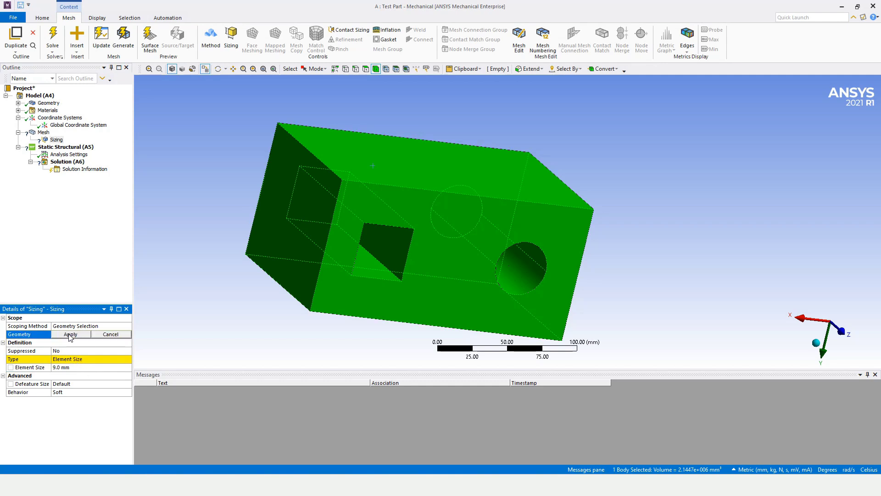
left_click(71, 335)
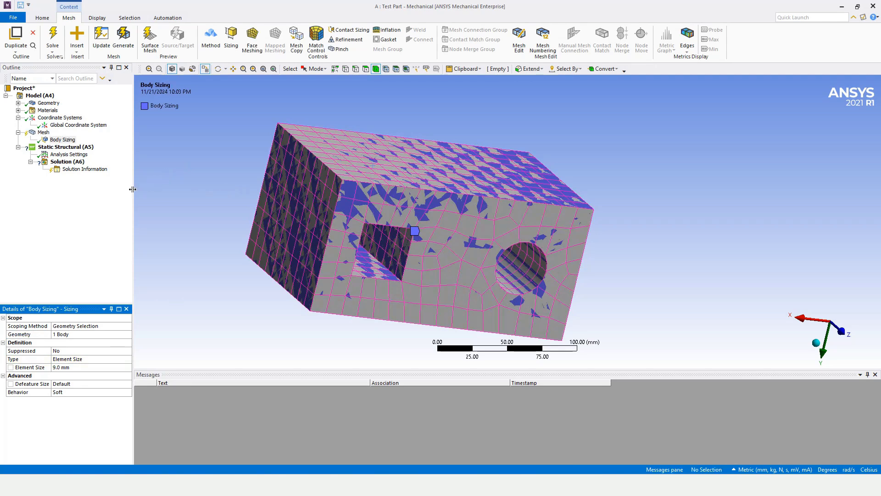
Update the mesh with the body sizing and inspect the elements around both holes.
left_click(101, 37)
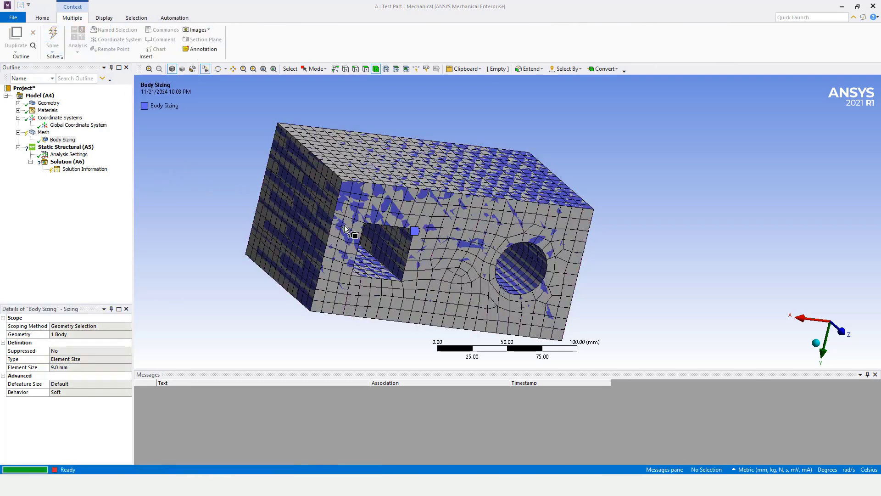
middle_click_drag(417, 233, 425, 237)
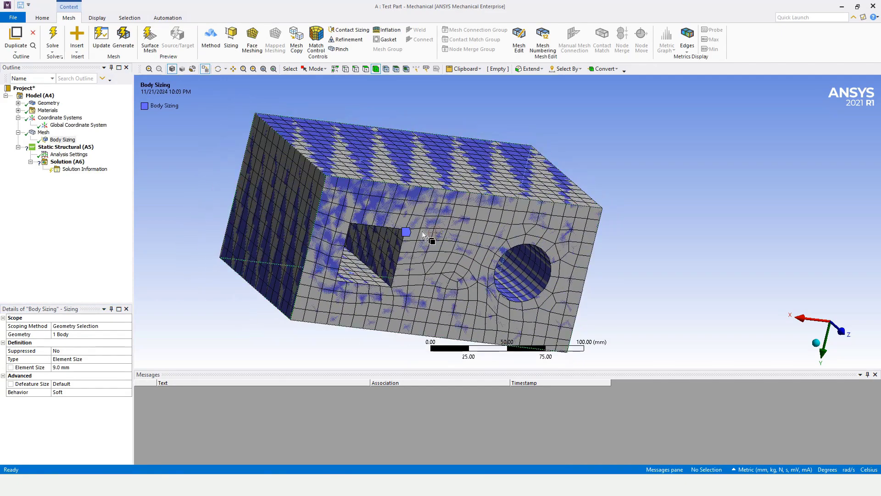
mouse_move(332, 205)
middle_mouse_down()
mouse_move(337, 198)
mouse_move(299, 193)
mouse_move(339, 199)
middle_mouse_up()
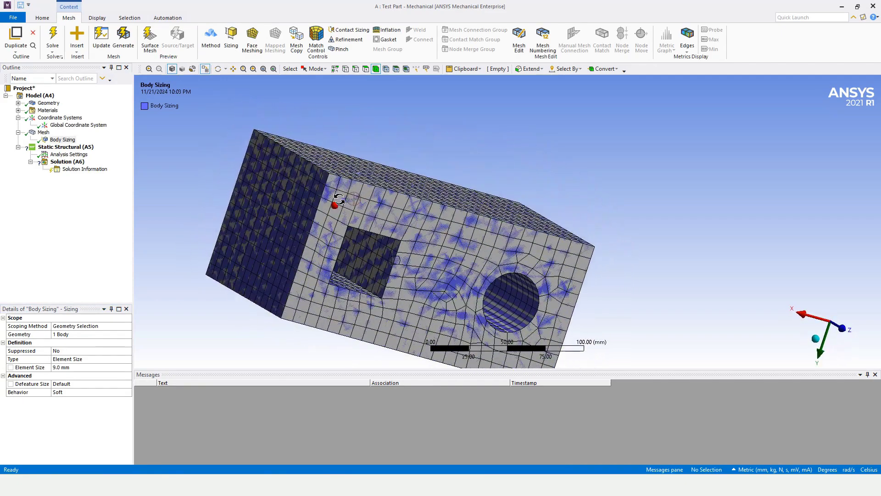
left_click(17, 132)
left_click(18, 118)
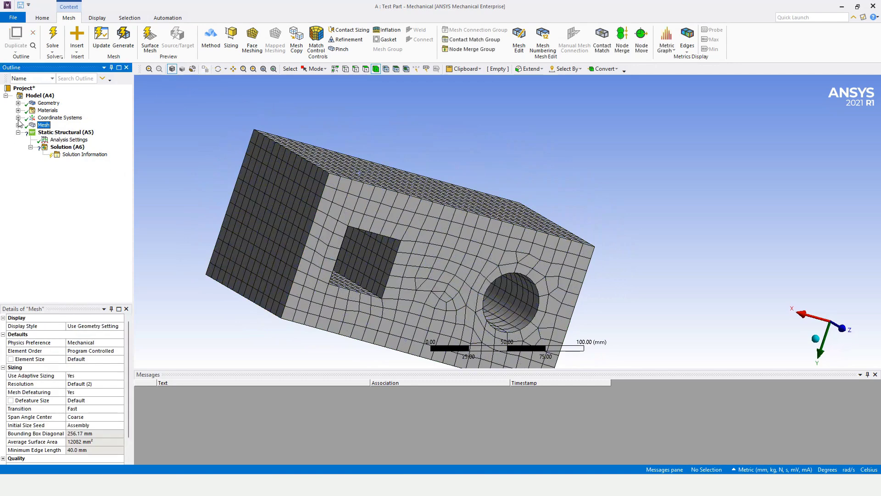
Add a fixed support to the Static Structural analysis on the end face nearest the square hole.
right_click(64, 137)
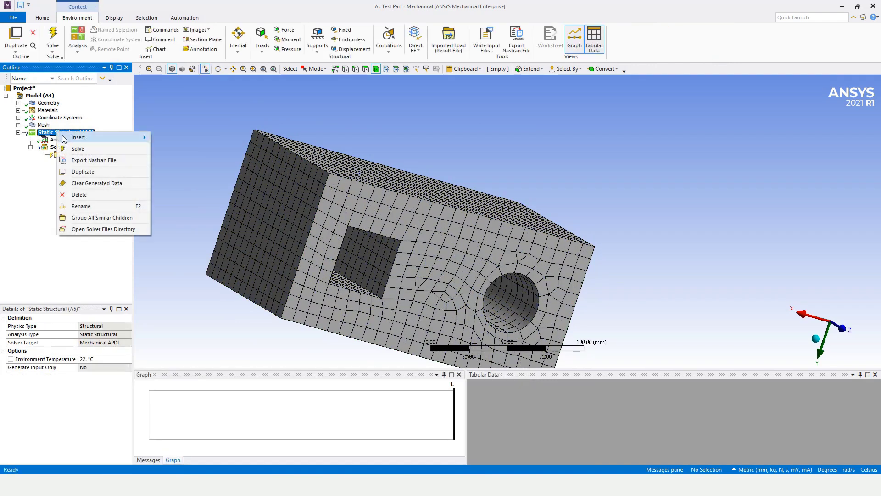
mouse_move(90, 140)
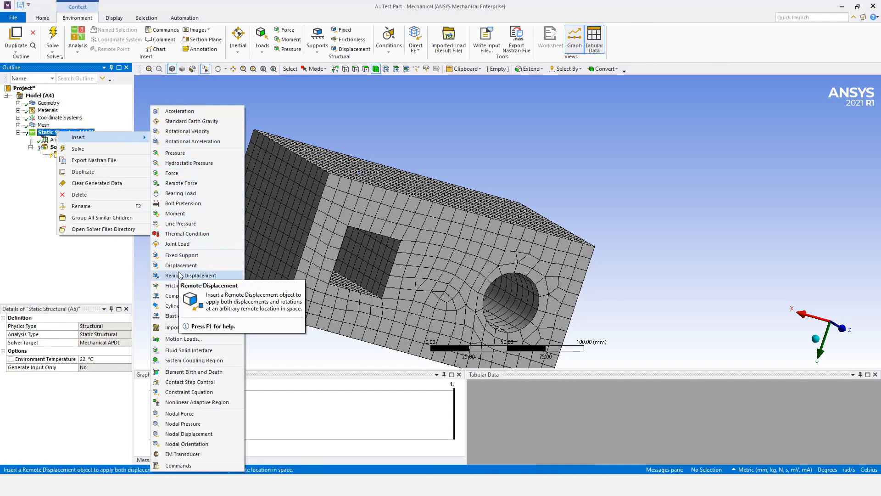
left_click(179, 255)
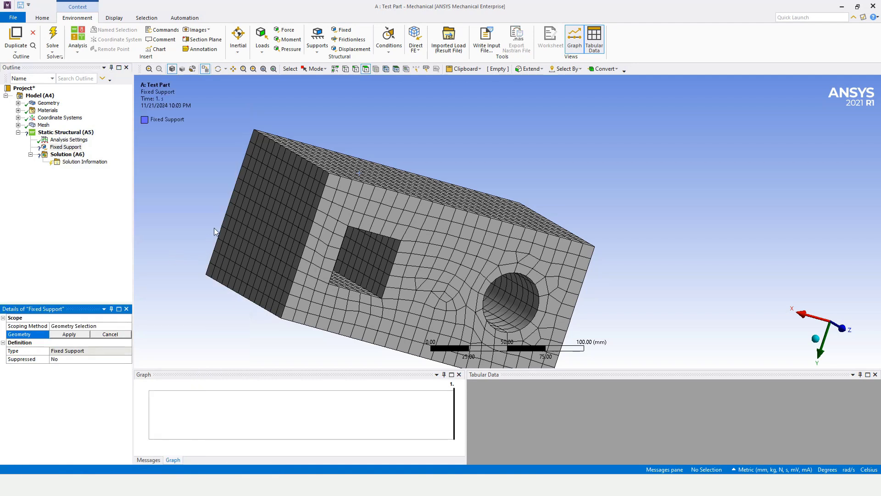
left_click(277, 194)
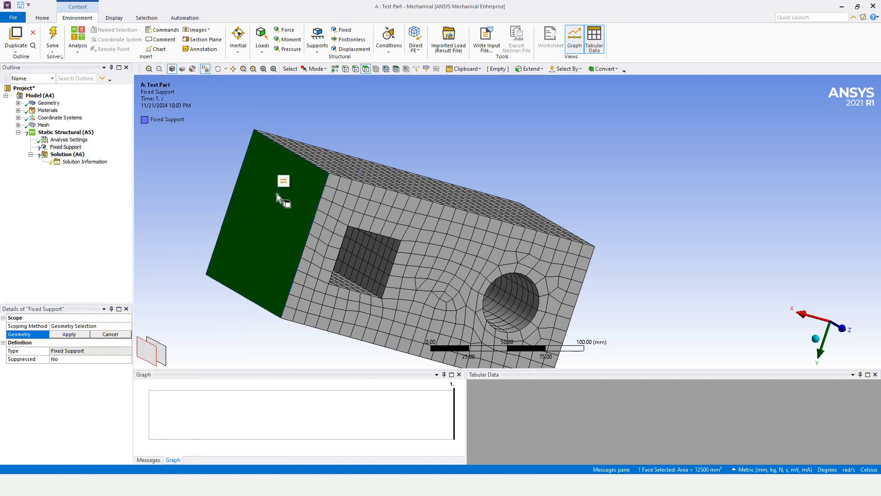
left_click(68, 335)
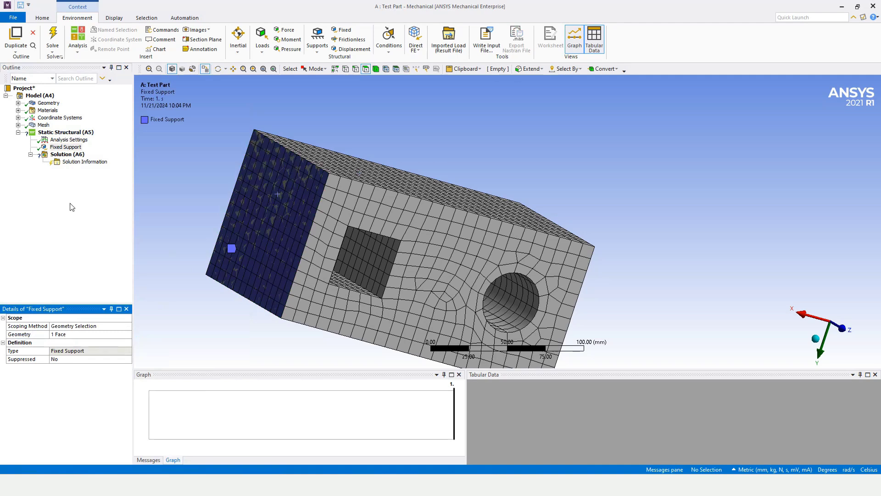
Add a force of 500 N to the analysis, selecting the end face nearest the round hole.
left_click(62, 132)
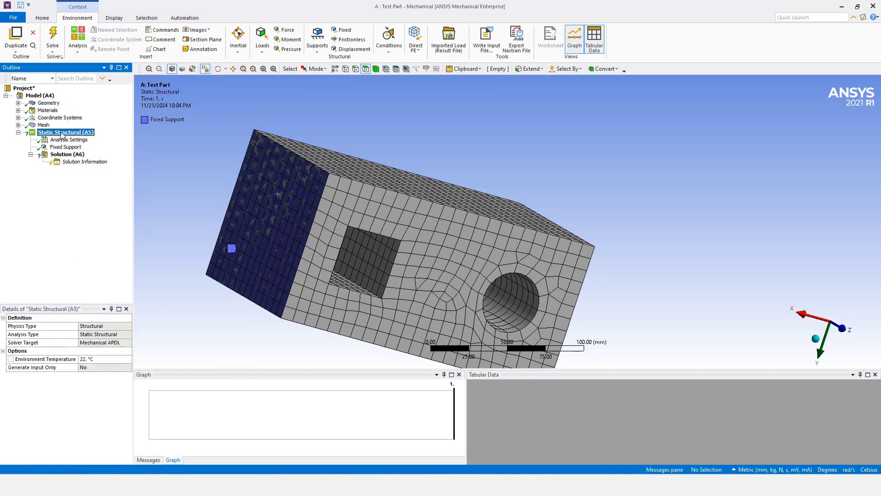
right_click(61, 134)
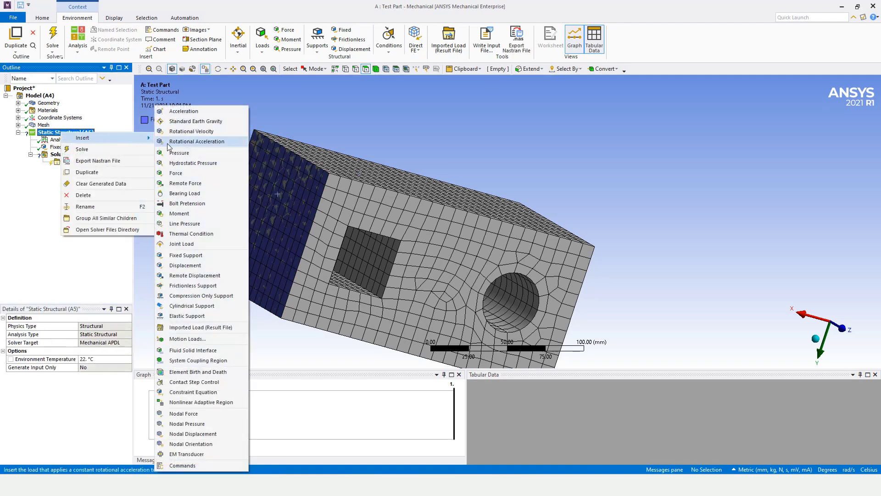
left_click(173, 172)
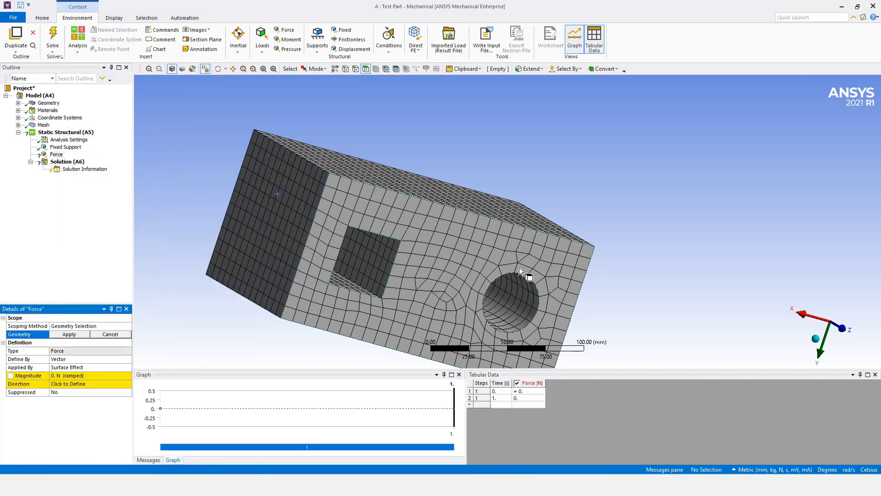
middle_click_drag(519, 267, 629, 312)
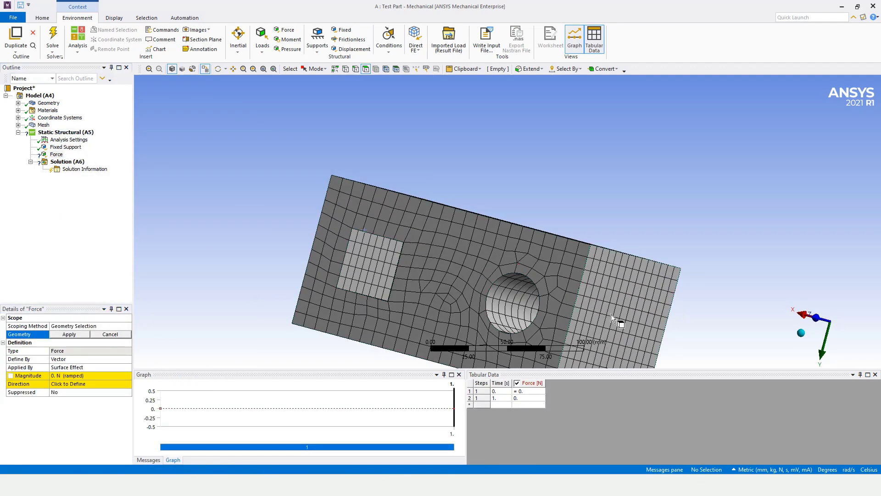
left_click(624, 307)
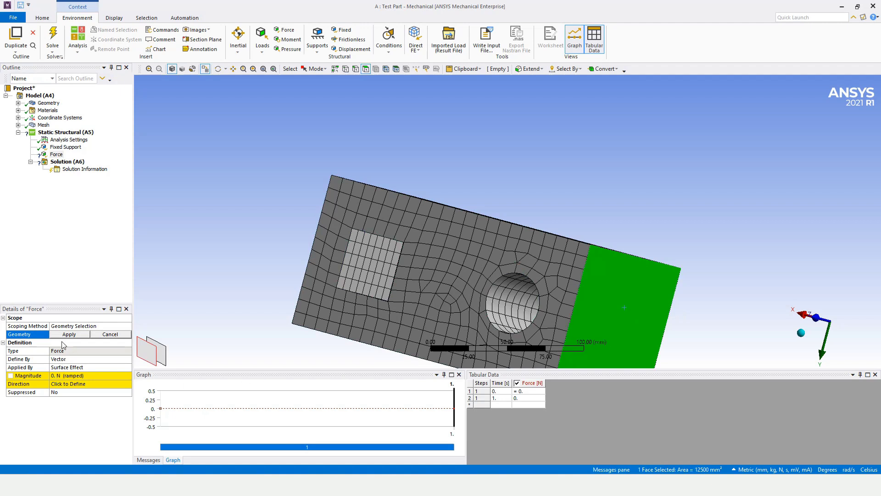
left_click(76, 375)
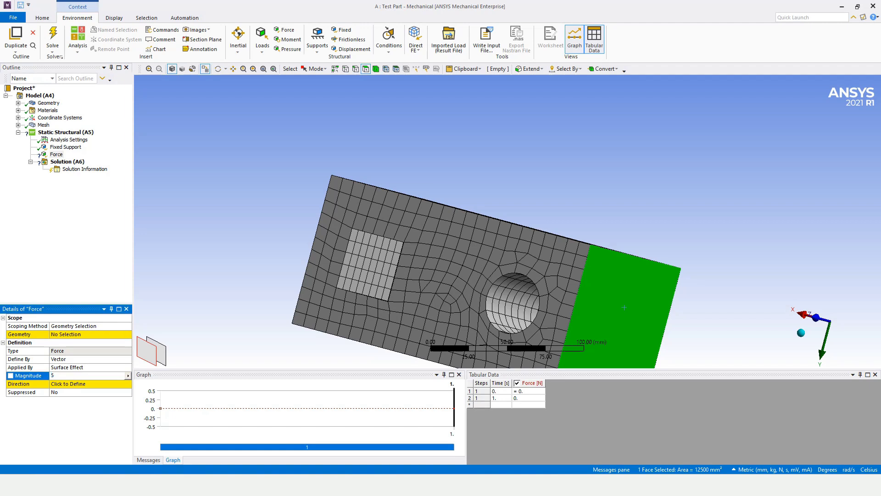
key("Return")
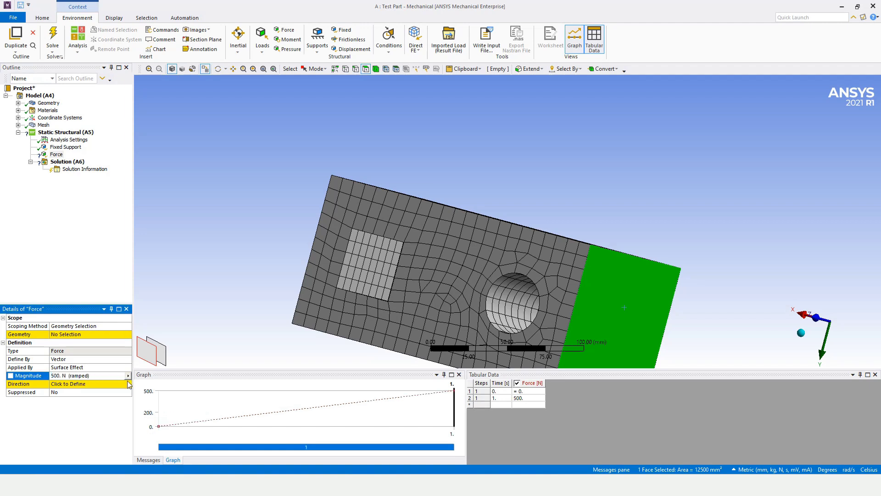
Define the force direction normal to the end face nearest the round hole, pointing into the block.
left_click(72, 359)
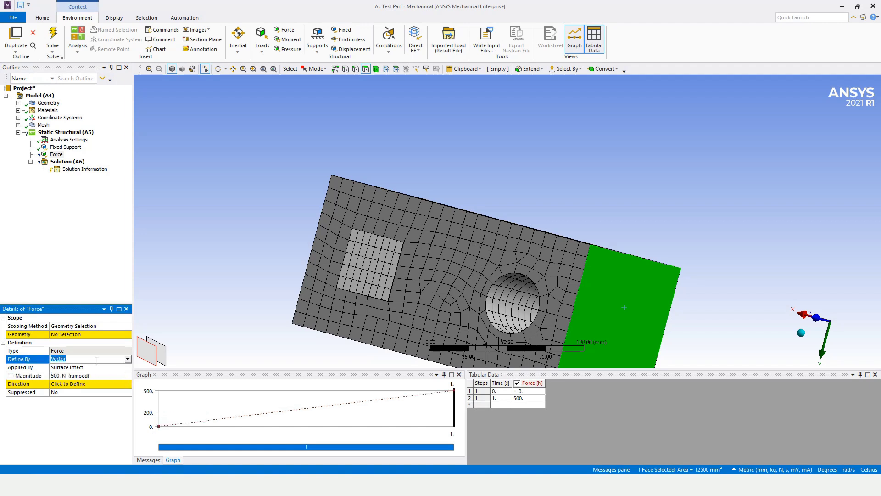
left_click(84, 384)
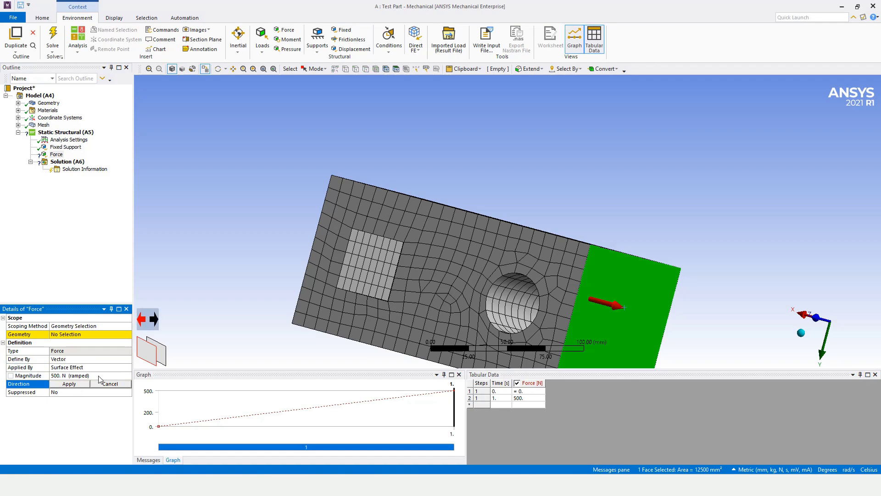
middle_click_drag(553, 324, 599, 330)
left_click(154, 319)
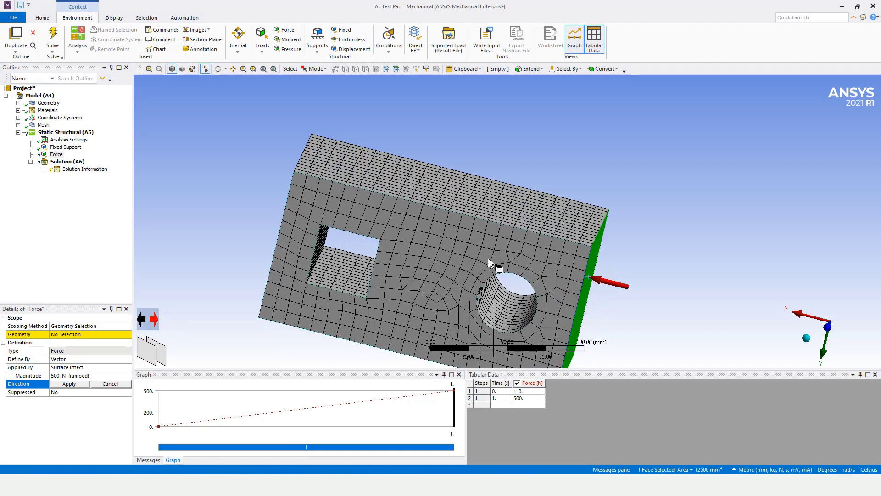
left_click(141, 319)
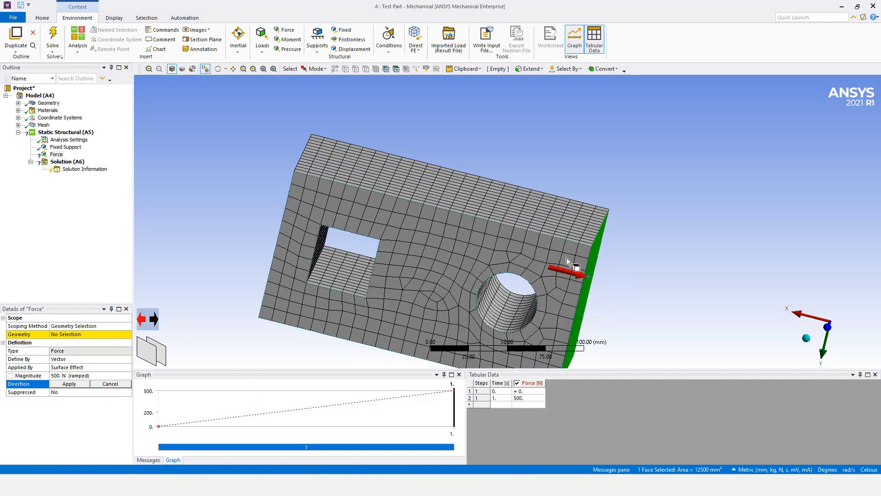
left_click(154, 320)
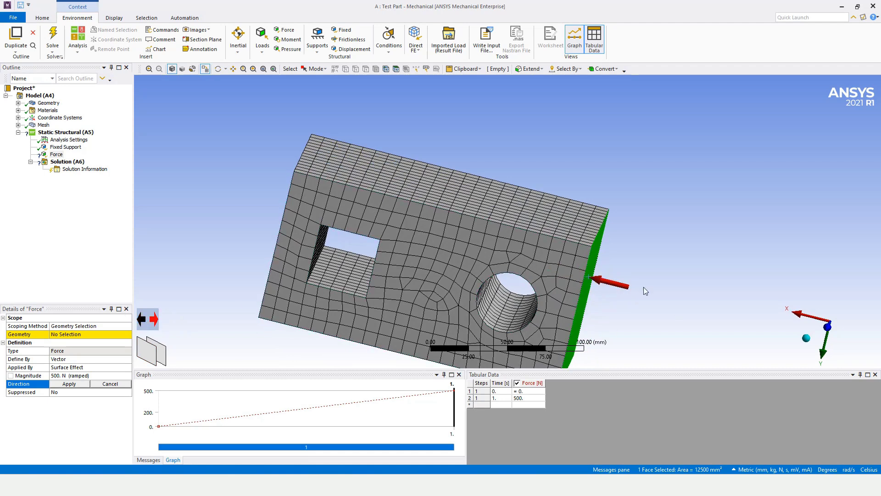
left_click(77, 359)
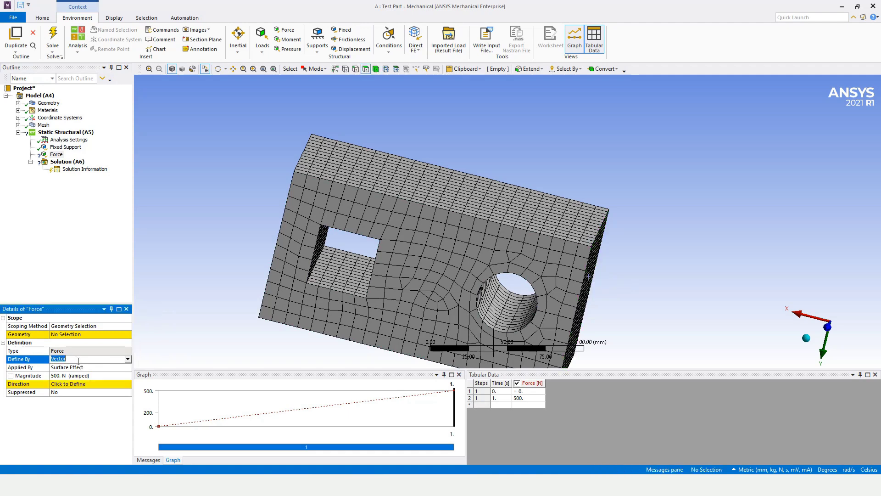
left_click(72, 382)
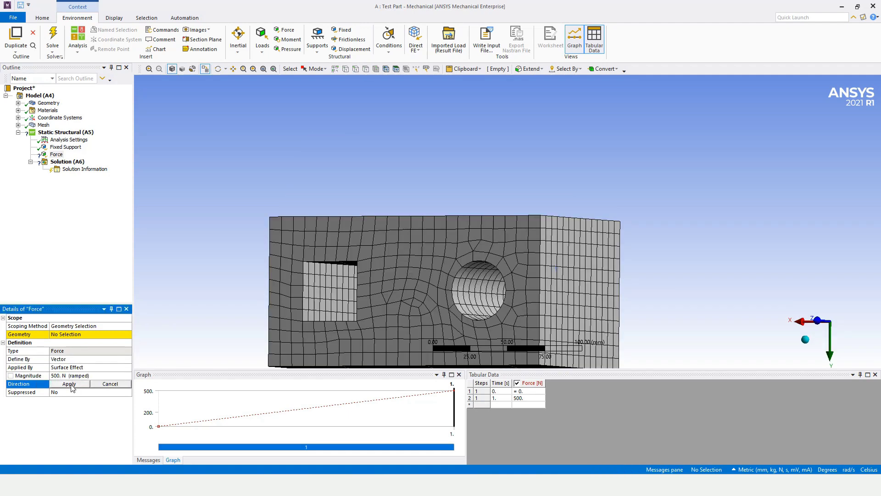
left_click(70, 384)
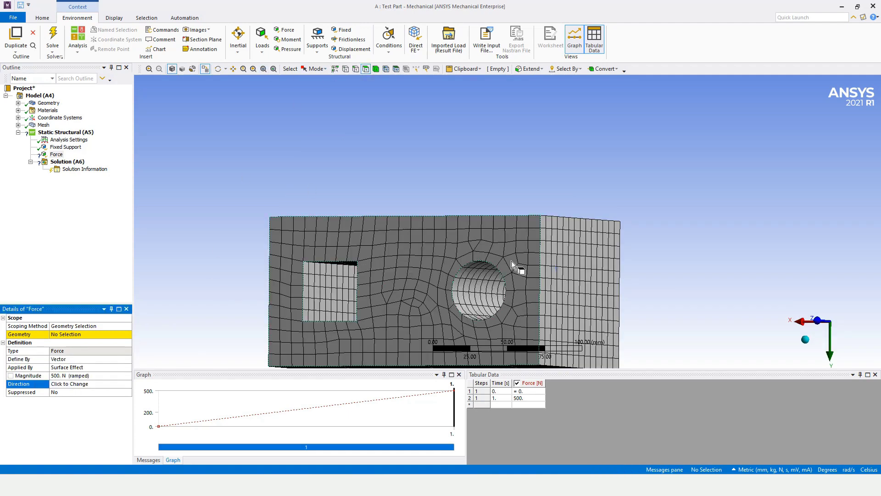
Scope the force to the end face nearest the round hole and check the load on the block.
left_click(574, 271)
left_click(81, 335)
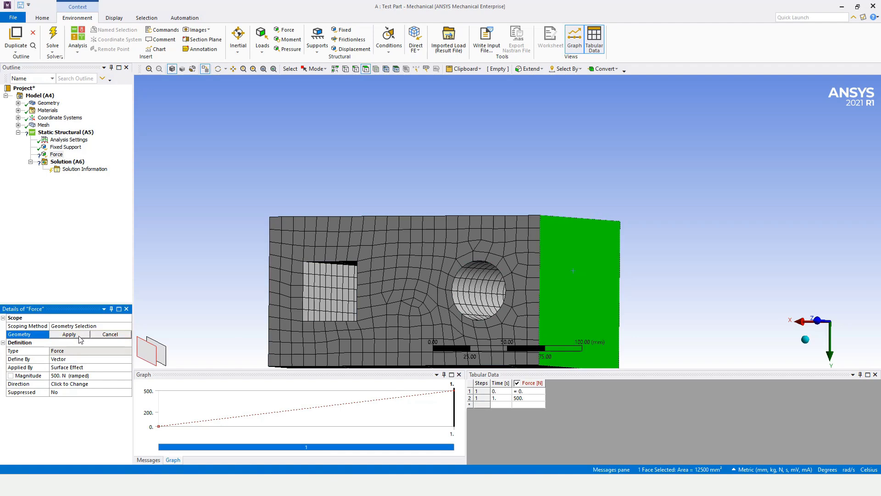
left_click(70, 334)
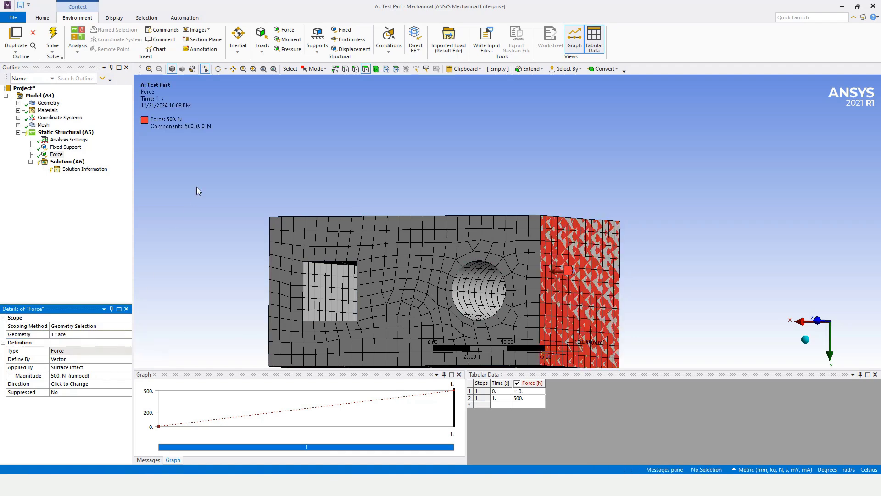
middle_click_drag(307, 275, 400, 310)
scroll(408, 299, "down", 2)
scroll(455, 329, "up", 2)
scroll(456, 329, "down", 1)
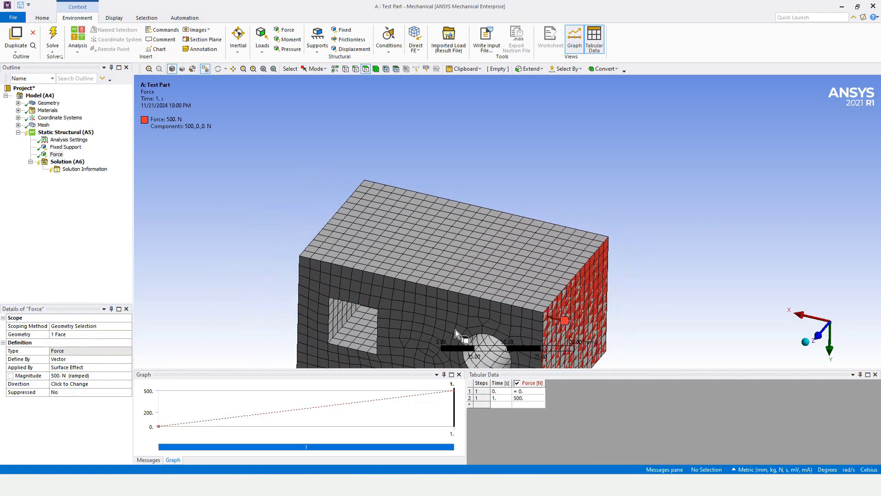
Add a Total Deformation result to the Static Structural solution.
right_click(62, 162)
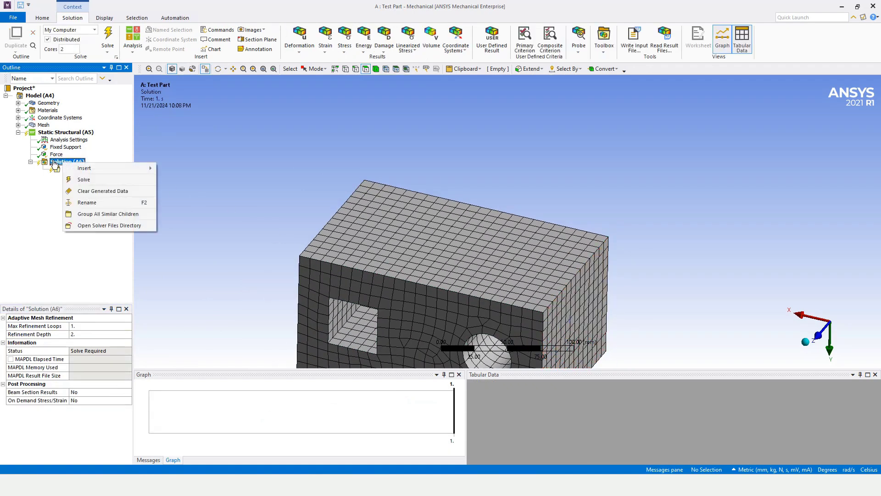
mouse_move(90, 171)
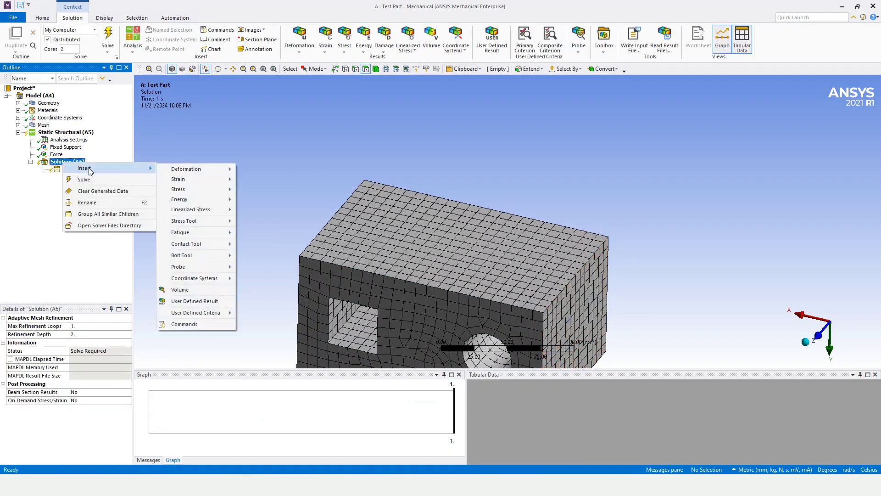
mouse_move(184, 170)
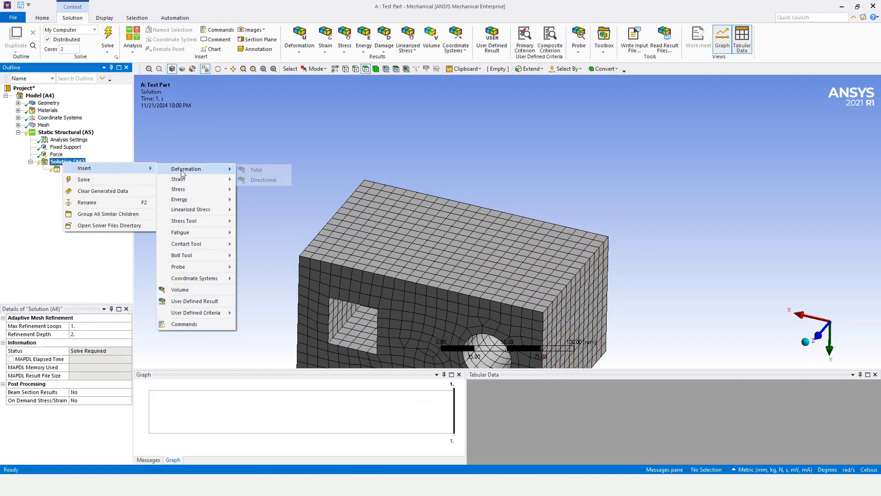
left_click(258, 171)
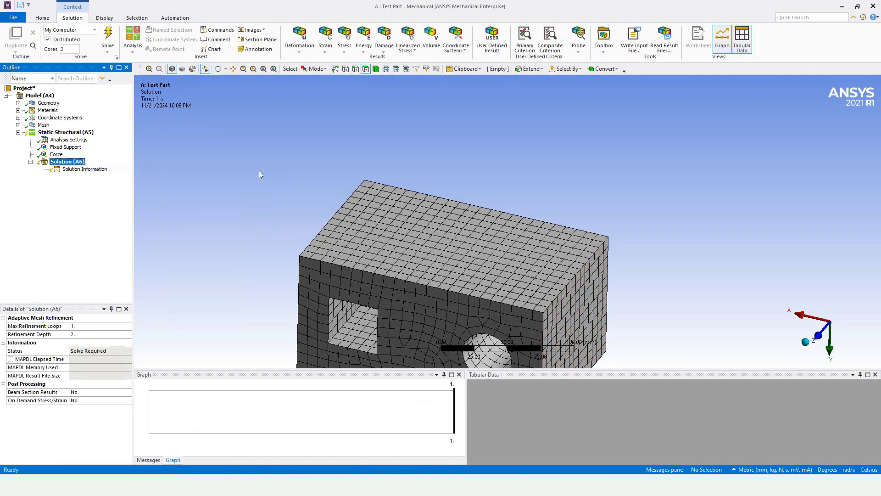
Add Equivalent (von-Mises) strain and Equivalent (von-Mises) stress results to the solution.
right_click(76, 163)
mouse_move(84, 169)
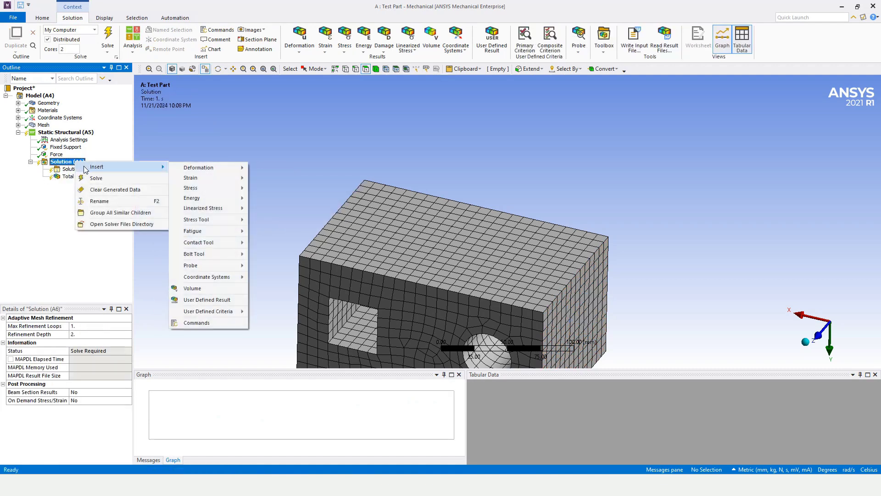
mouse_move(195, 179)
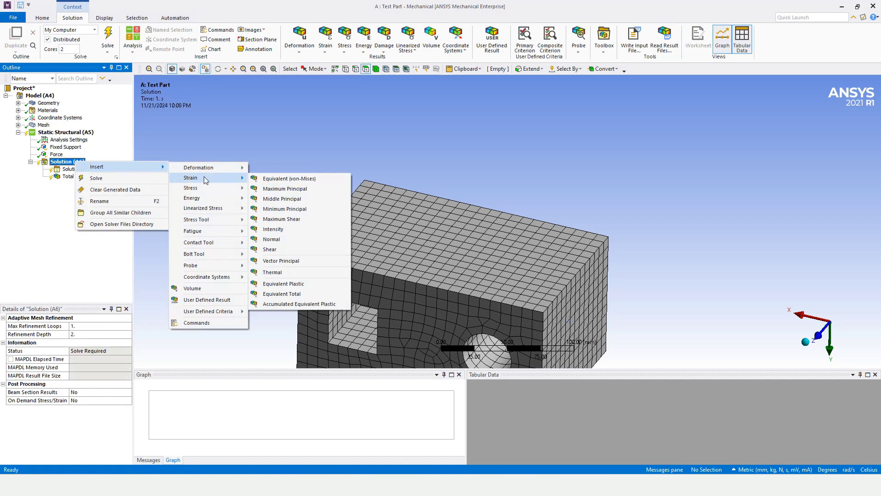
left_click(278, 179)
right_click(72, 164)
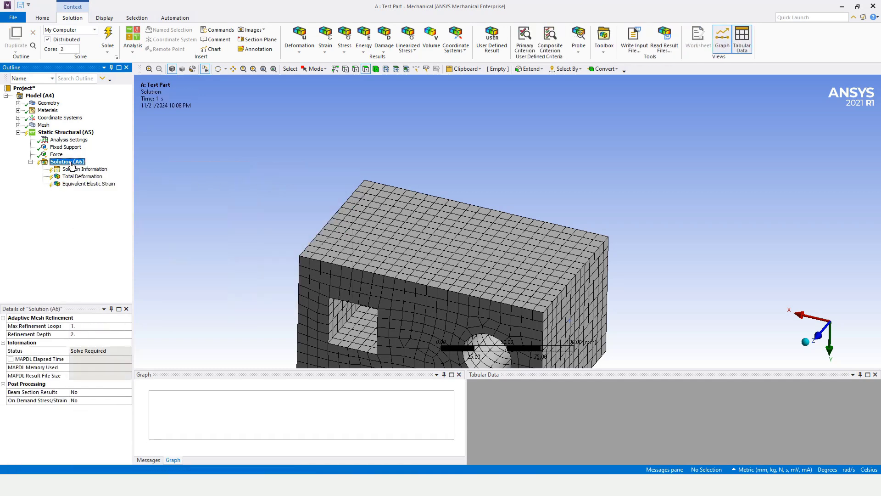
mouse_move(109, 170)
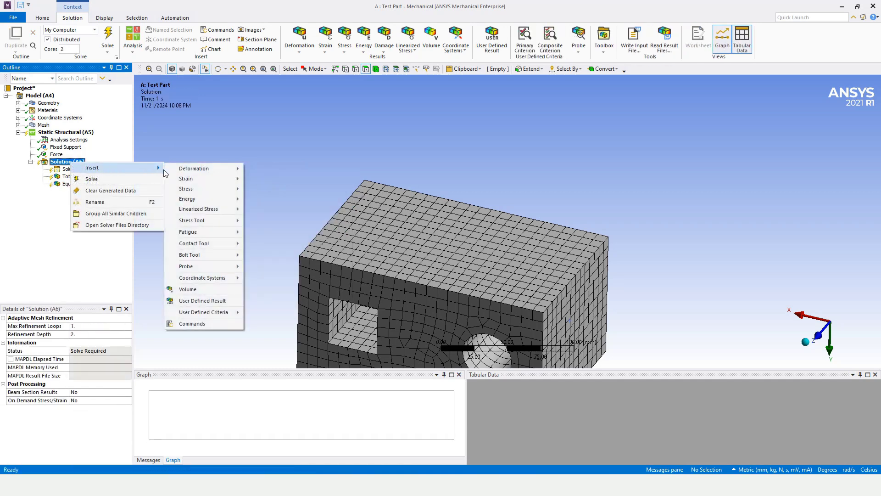
mouse_move(179, 190)
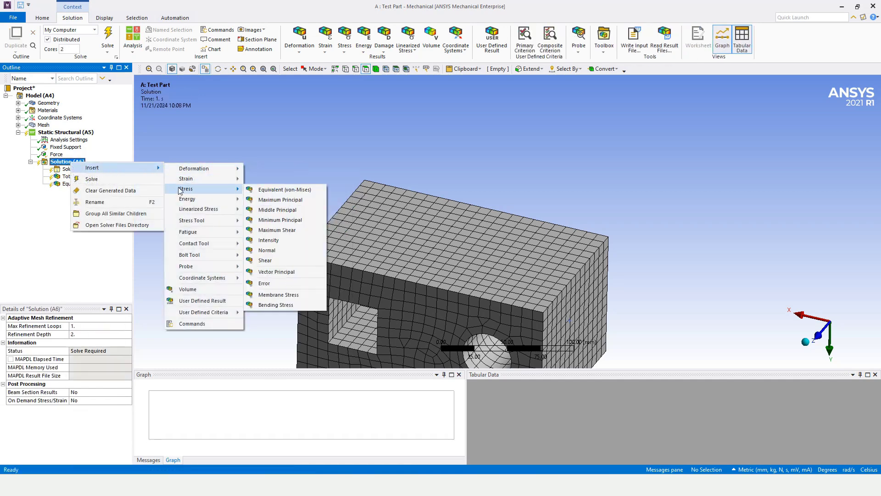
left_click(273, 190)
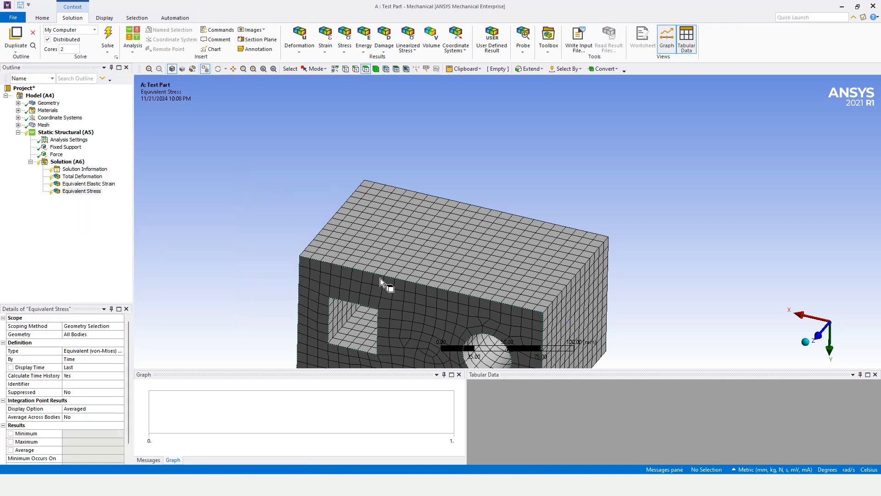
Solve the analysis and inspect the equivalent stress distribution around both holes.
left_click(110, 41)
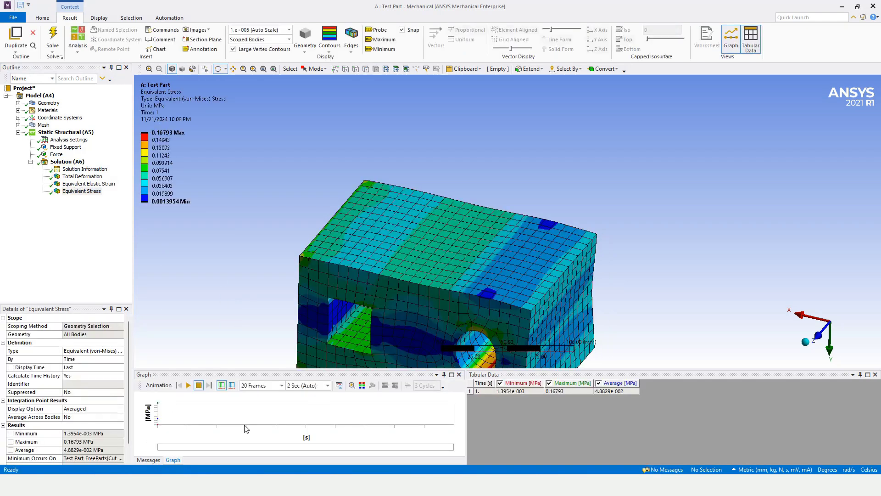
scroll(412, 307, "up", 1)
scroll(416, 308, "down", 3)
left_click_drag(469, 327, 476, 311)
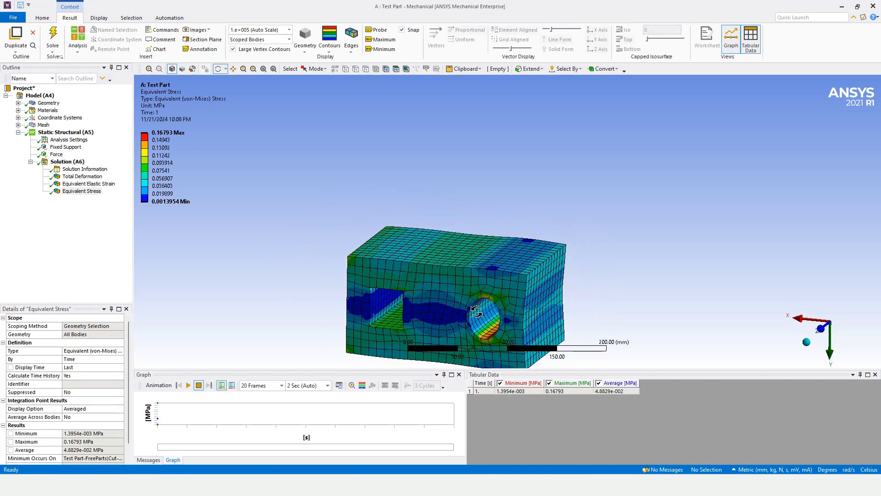
Display the total deformation, play its animation while viewing the block from several angles, and stop the playback.
left_click(73, 177)
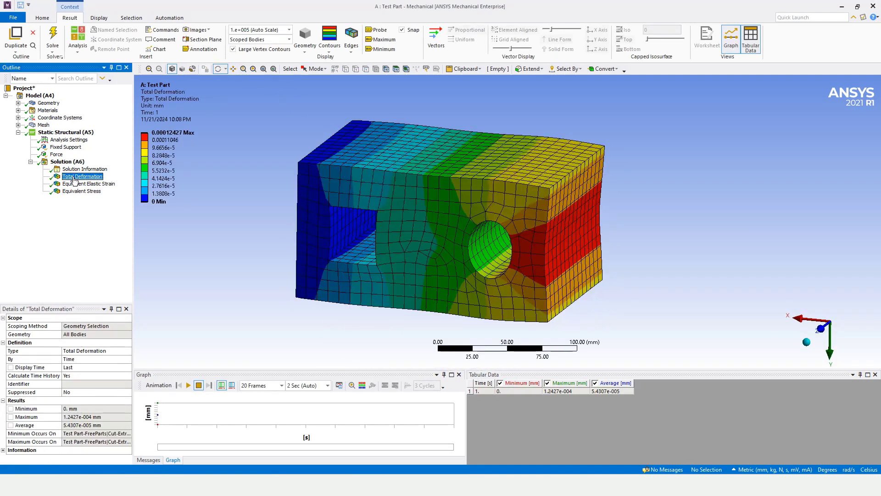
left_click(188, 385)
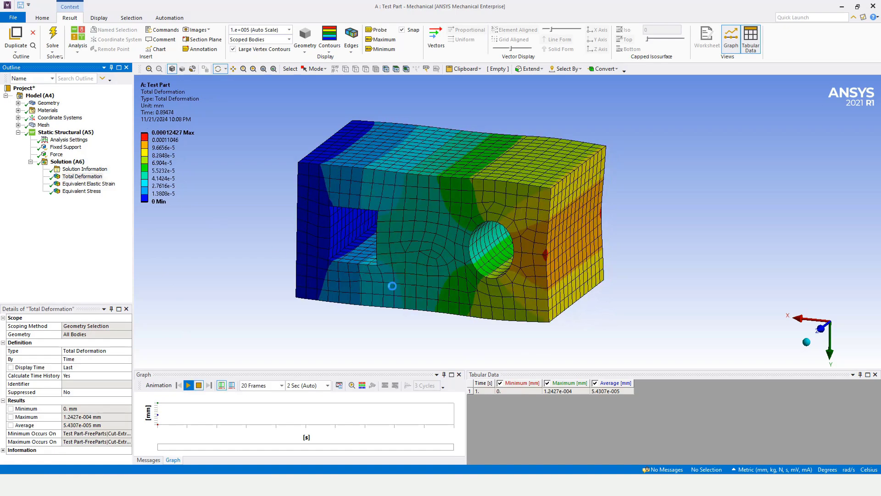
left_click_drag(510, 272, 436, 257)
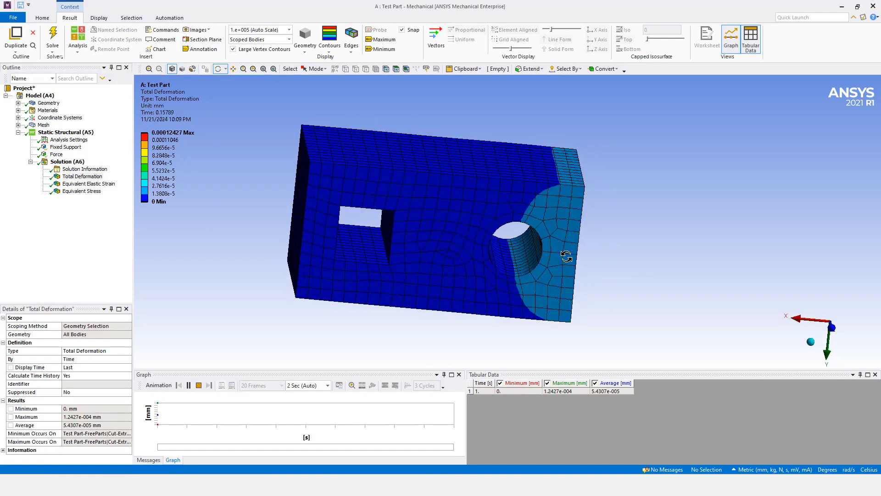
left_click_drag(565, 258, 199, 230)
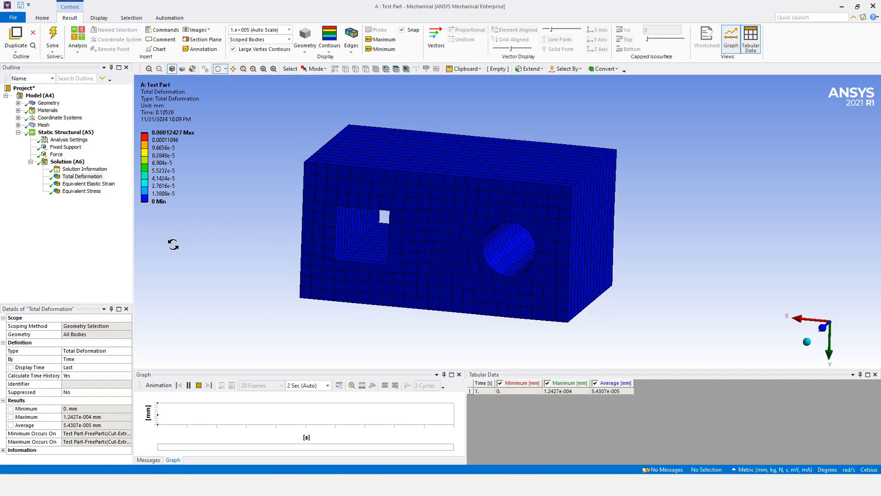
left_click(198, 385)
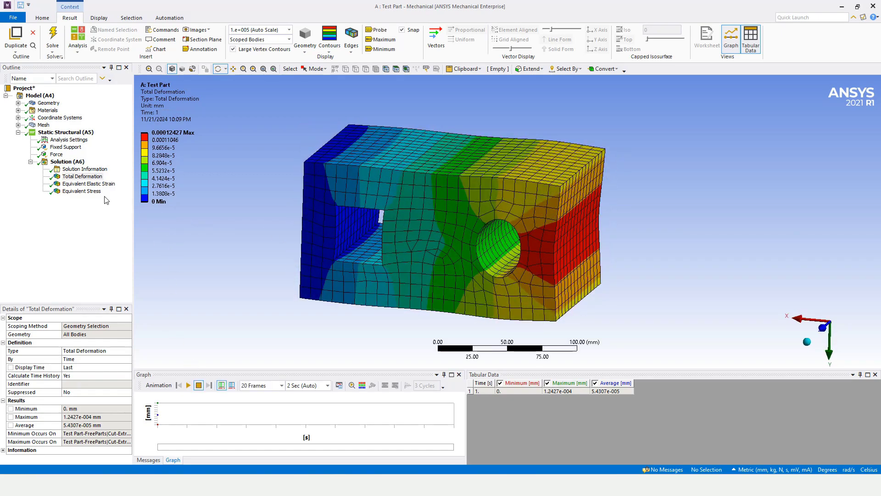
Examine the equivalent elastic strain plot of the block and compare it with the total deformation.
left_click(82, 184)
left_click_drag(402, 286, 386, 280)
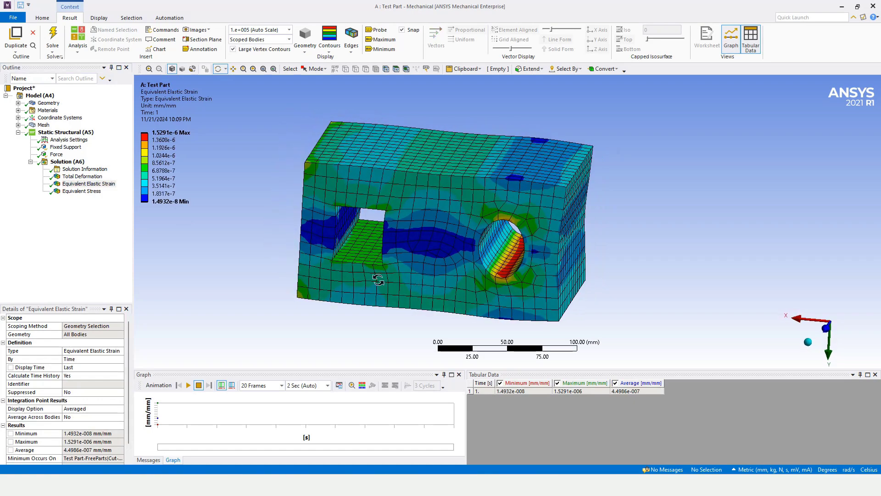
left_click(82, 178)
left_click(81, 184)
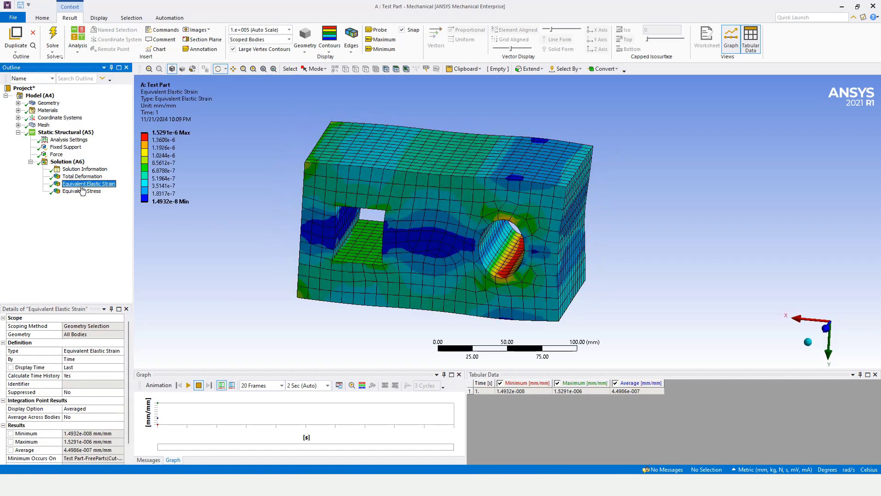